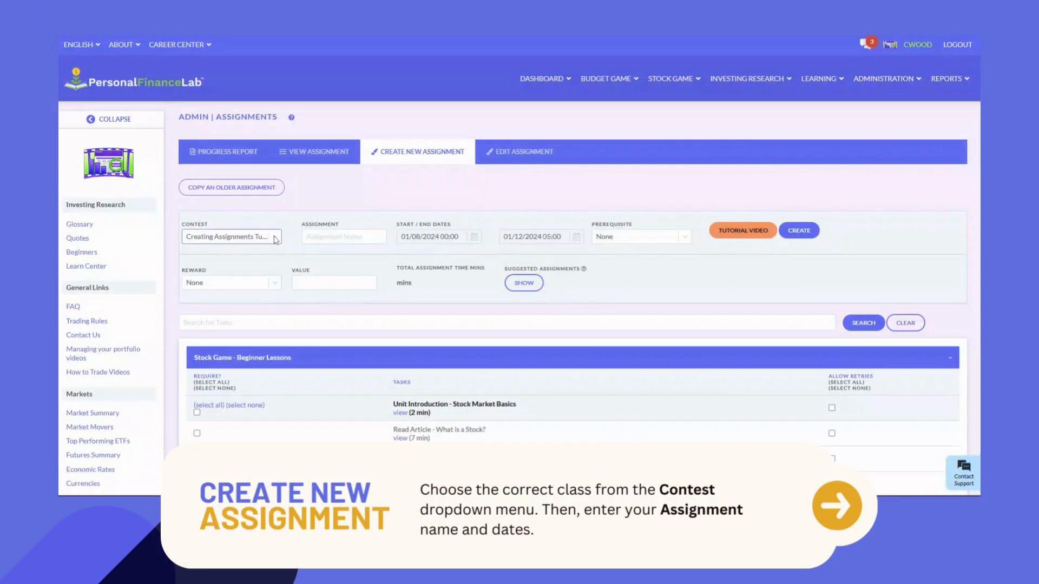
Select the Creating Assignments contest and name the assignment "Week 1 Homework"
click(275, 240)
click(343, 237)
text(Week 1 Homework)
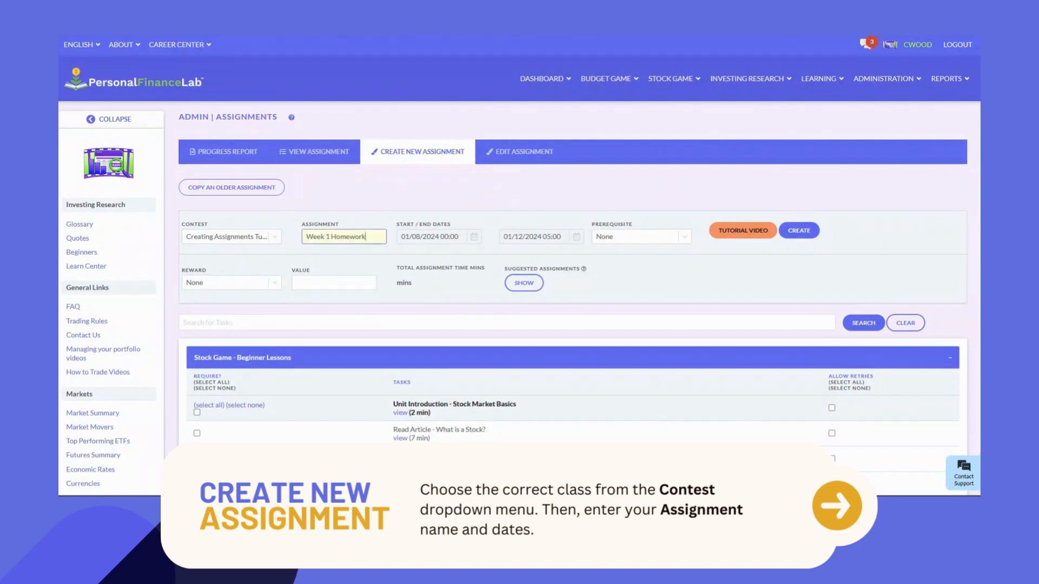
click(359, 210)
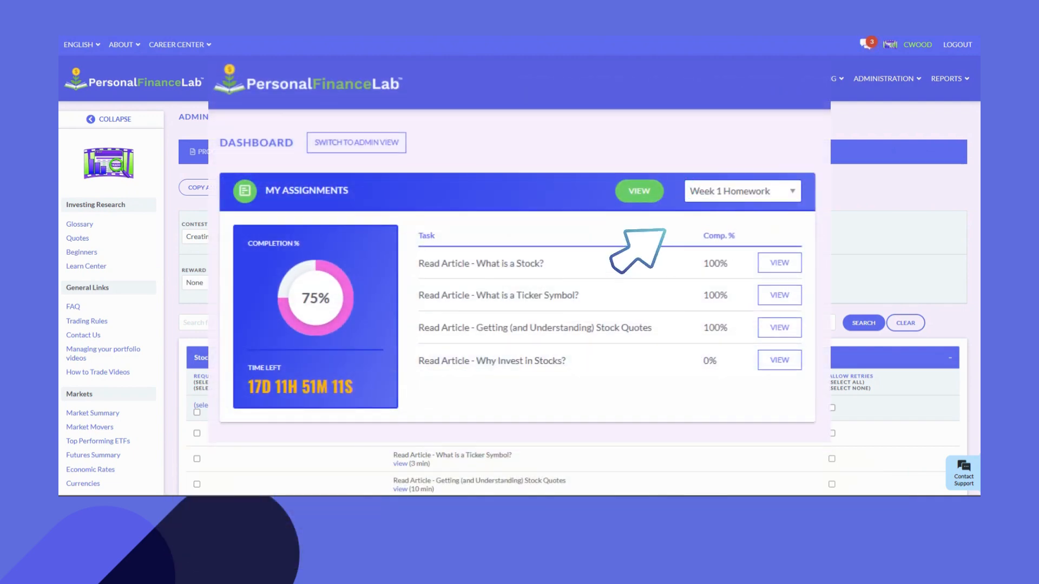
Set the Week 1 Homework assignment to run from 01/08/2024 08:00 to 01/12/2024 23:00
click(417, 294)
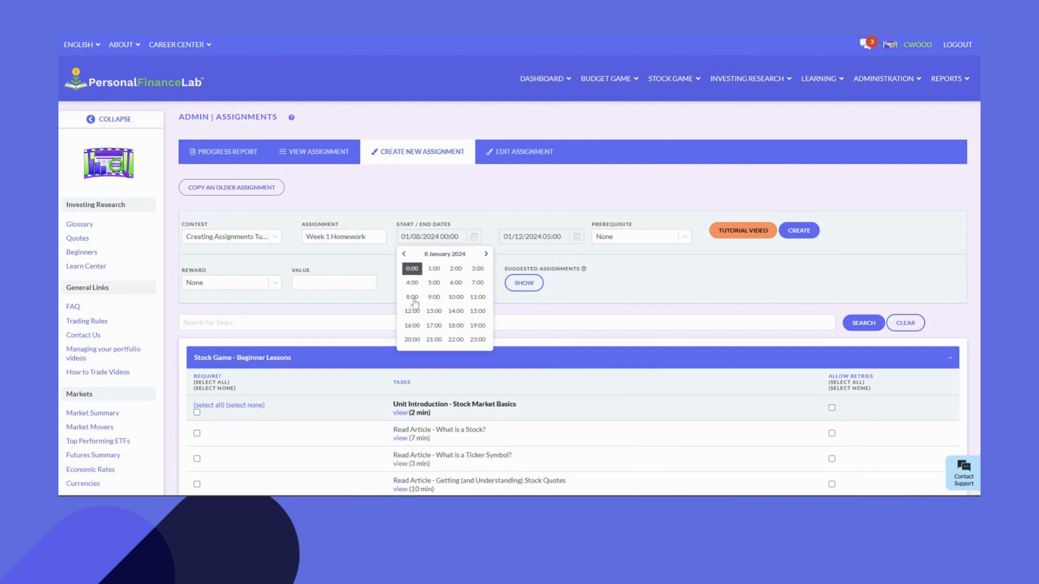
click(413, 299)
click(412, 269)
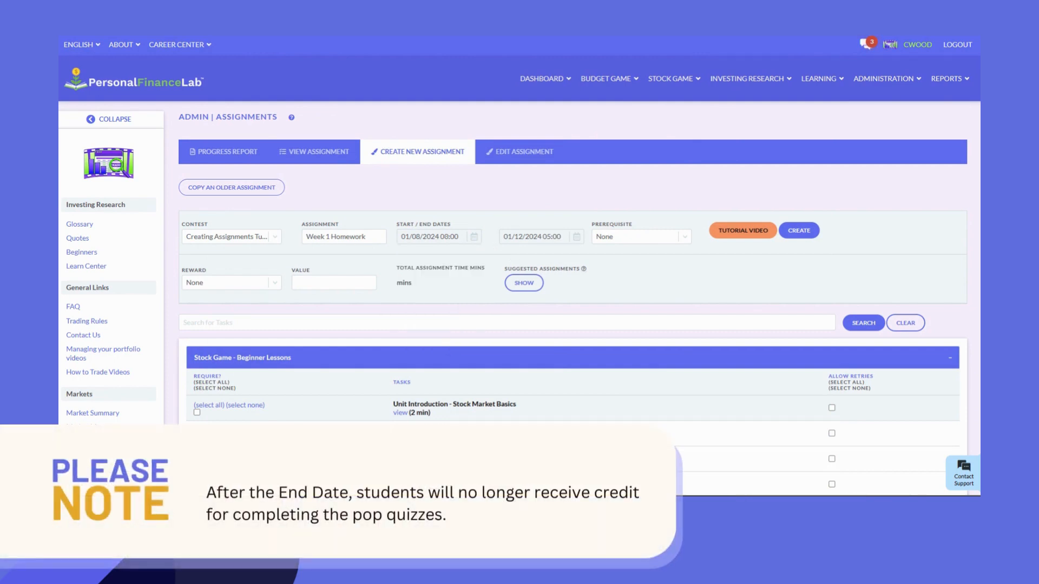
click(544, 236)
click(574, 290)
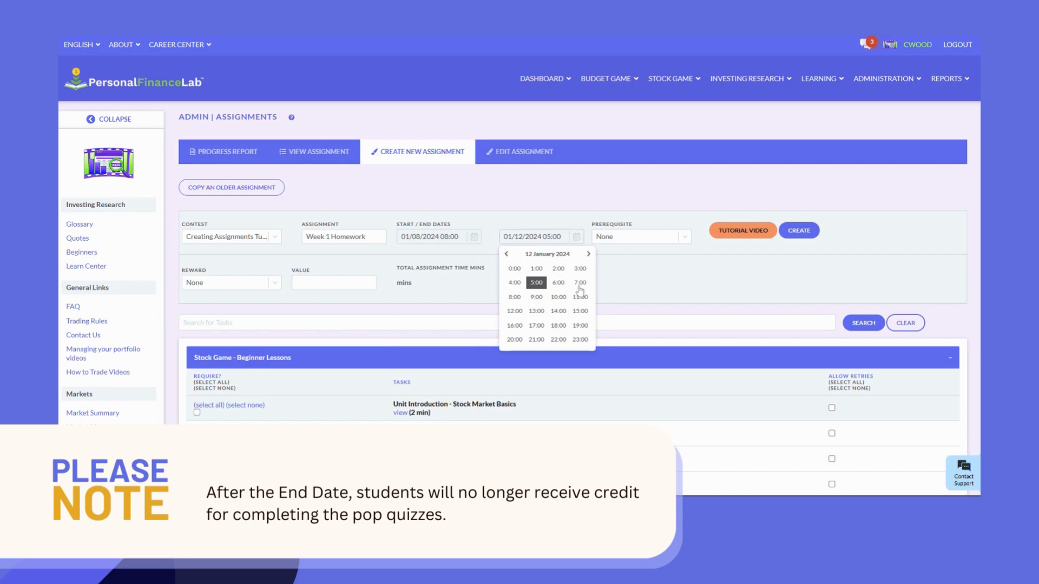
click(583, 337)
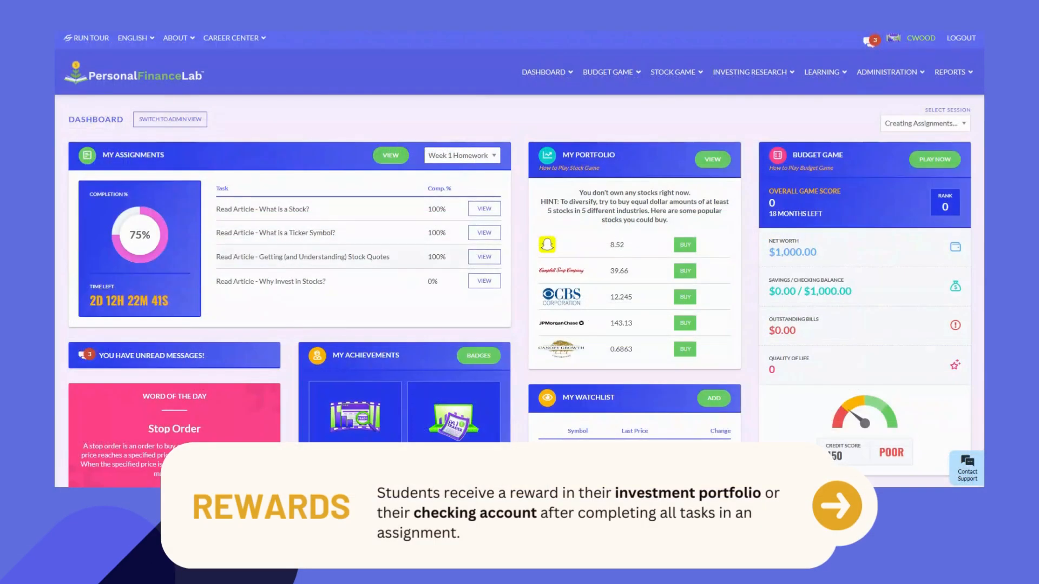
Open the "Read Article - Why Invest in Stocks?" task from the student's Week 1 Homework assignment
click(485, 282)
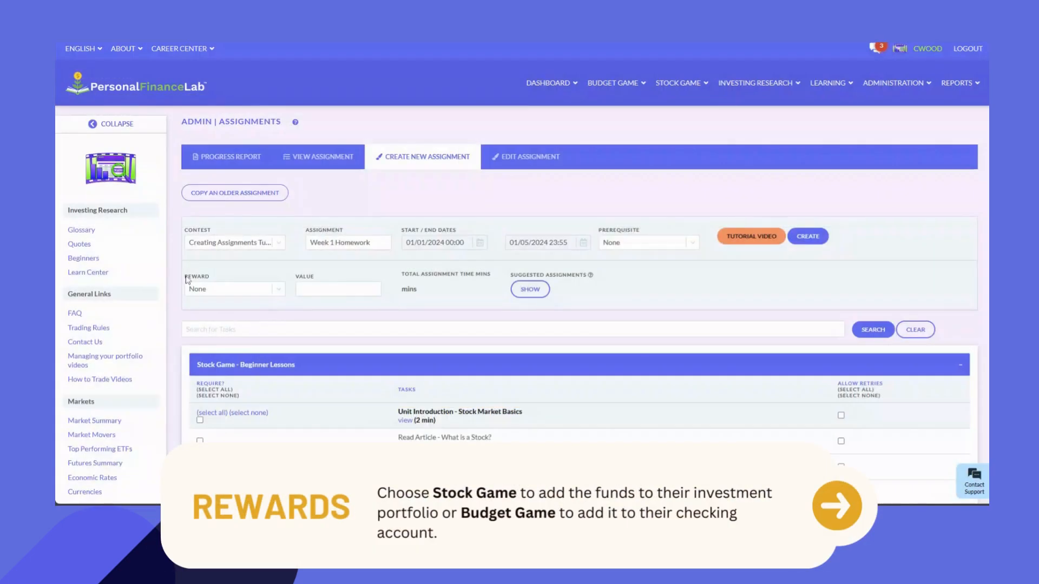
Set the Week 1 Homework reward to StockGame with a value of 10
click(278, 292)
click(249, 324)
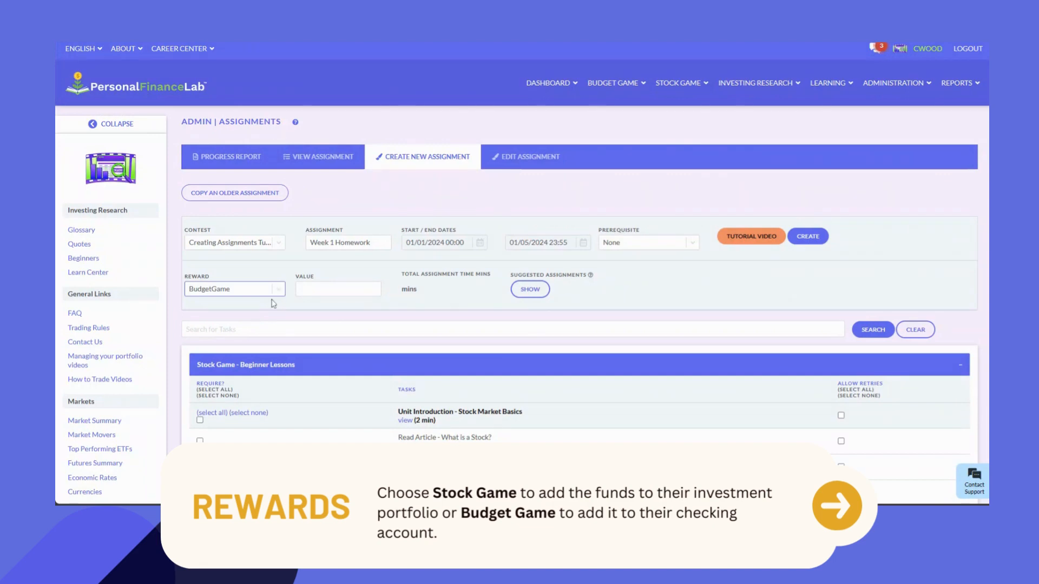
click(264, 313)
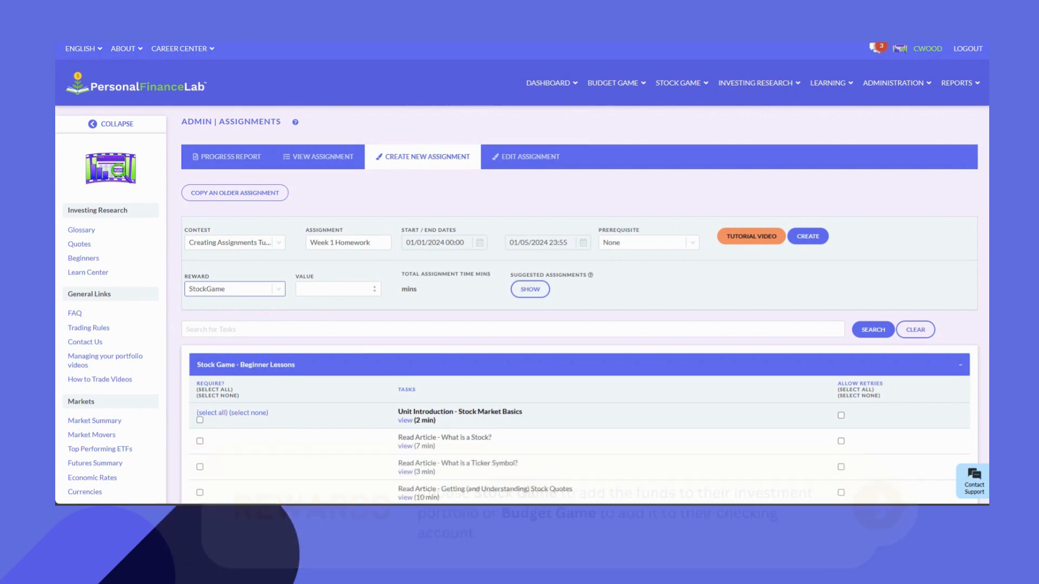
click(331, 289)
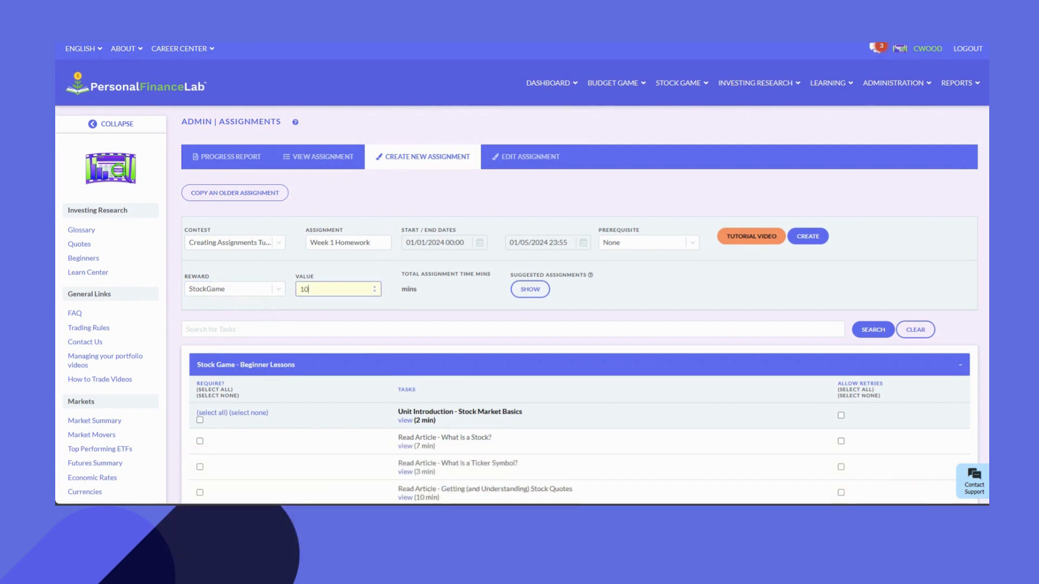
click(469, 296)
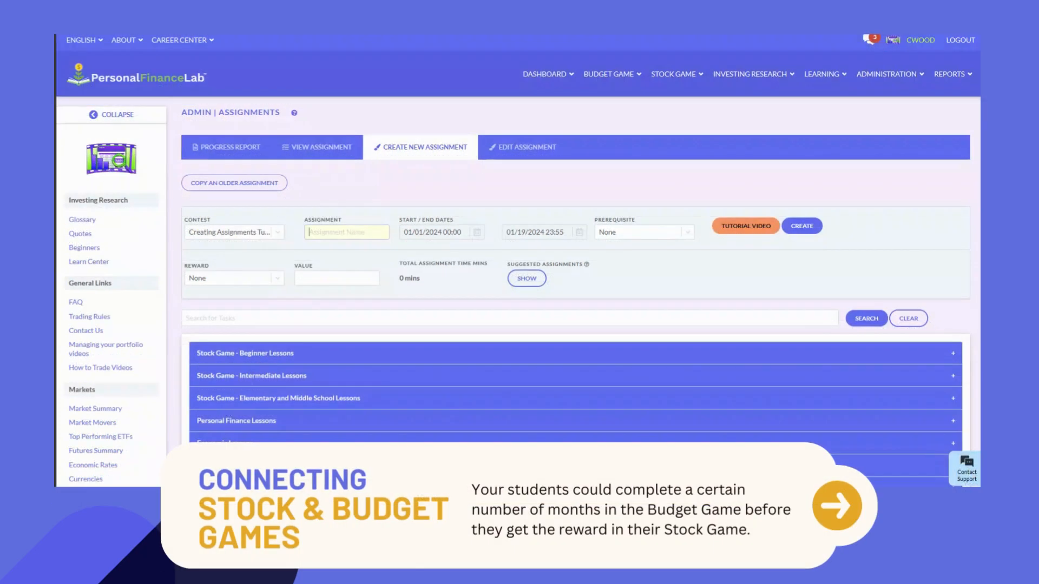
Name the new assignment "Budget Game - Complete 6 Months"
text(Budget Game)
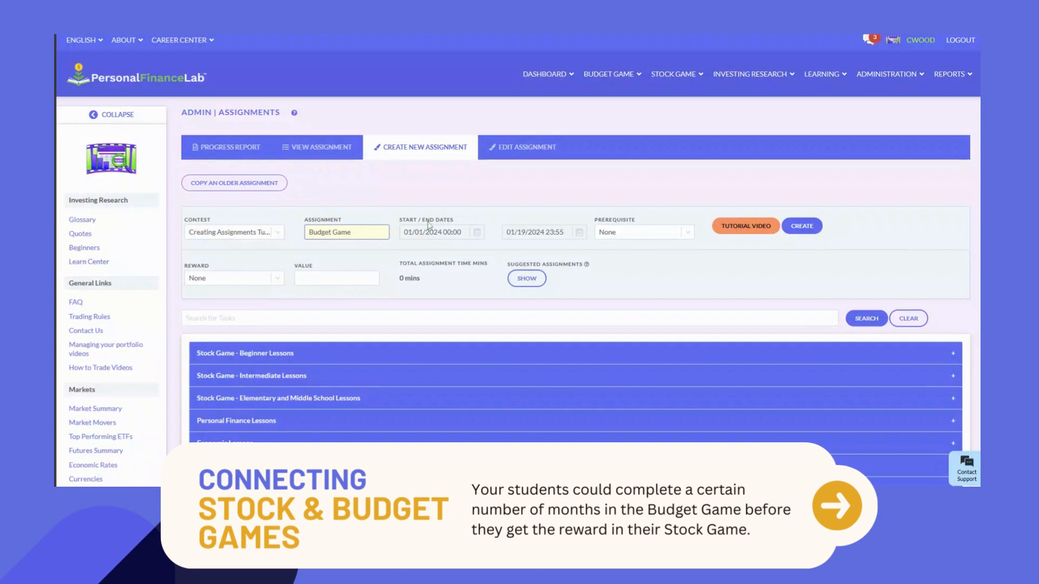
text( - Complete)
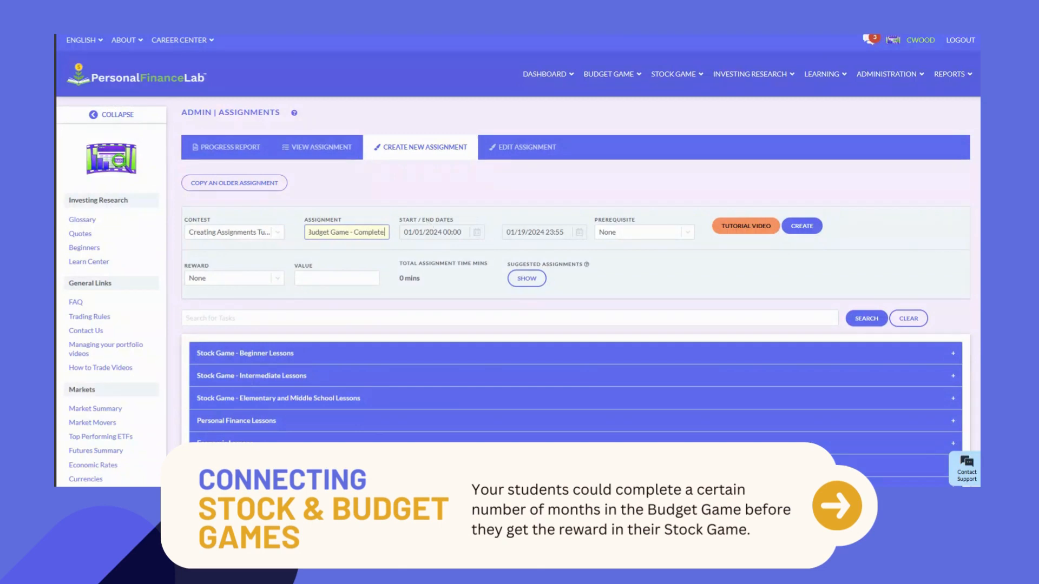
text( 6 Months)
click(459, 205)
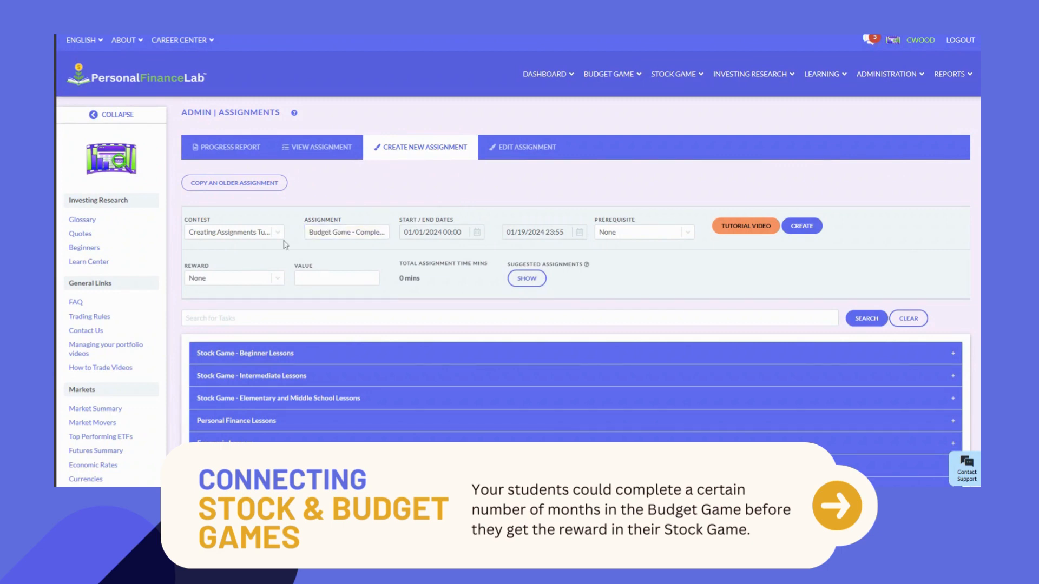
Set the Budget Game assignment's reward to StockGame with a value of 1000
click(278, 283)
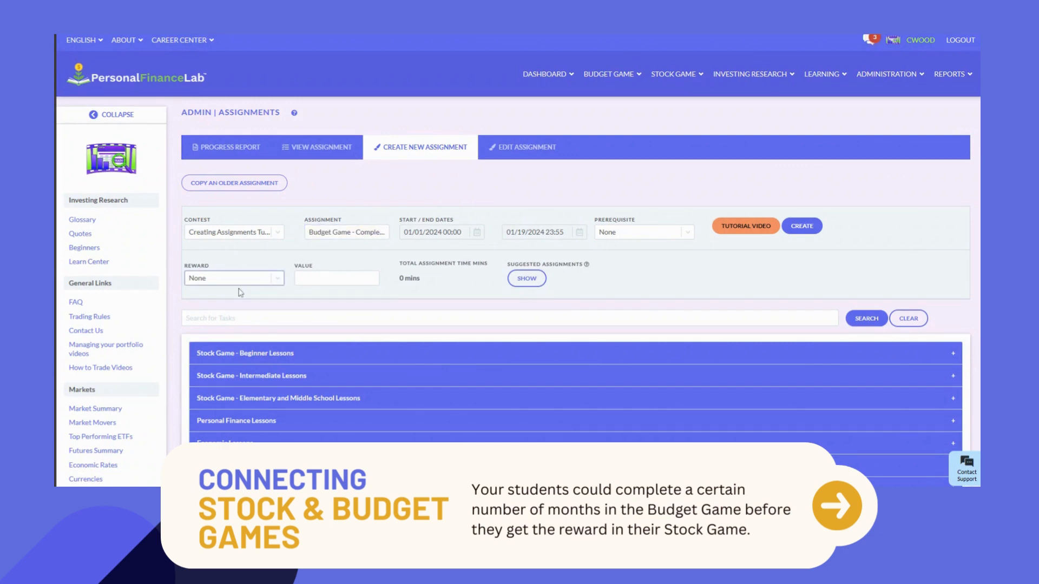
click(229, 303)
click(333, 279)
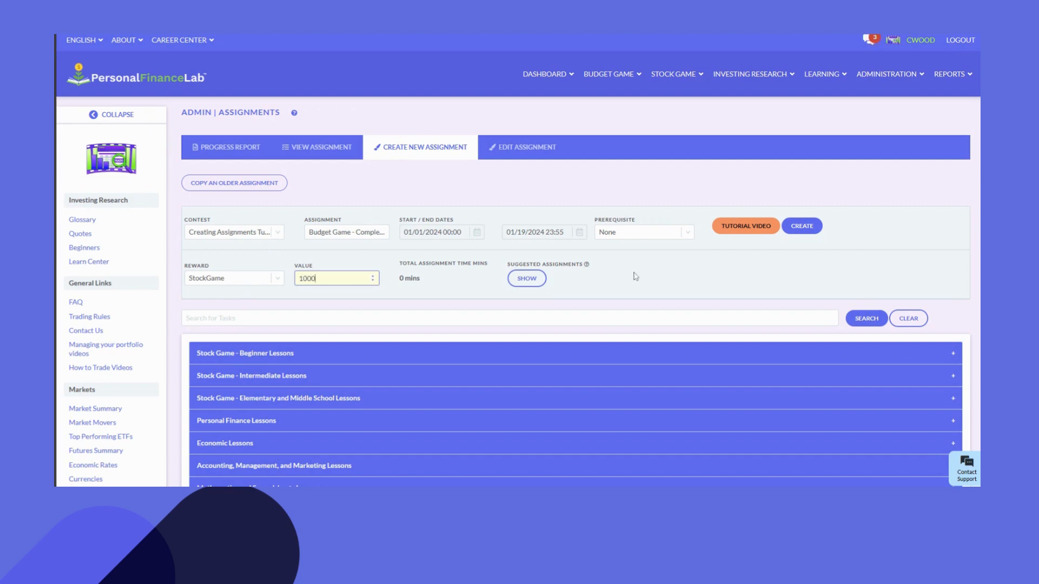
click(658, 276)
Require the Credit Score Tutorial, Net Worth, Quality of Life and Savings Goals videos under Budget Game Actions
scroll(541, 270, down, 3)
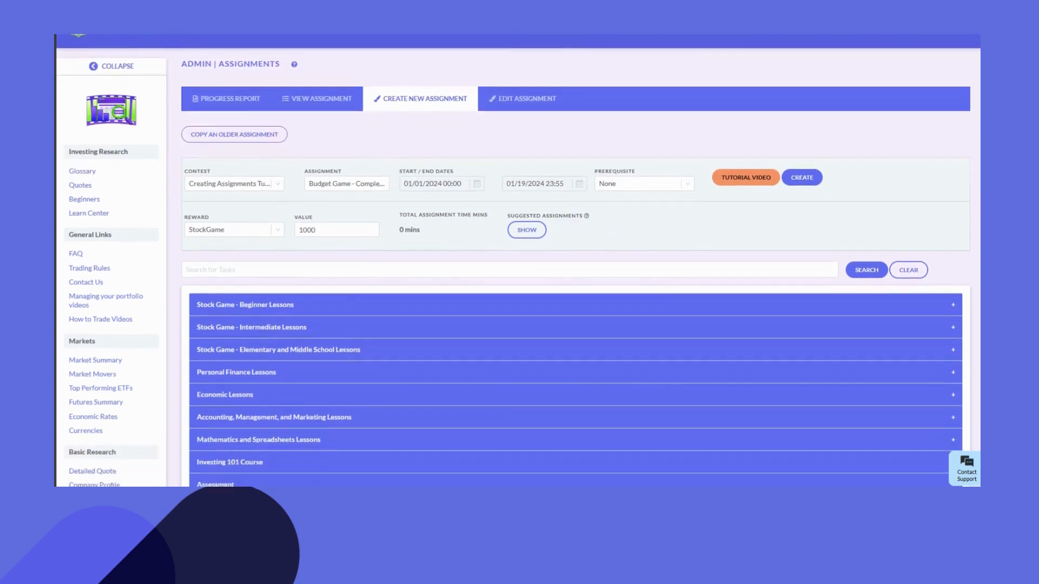
scroll(518, 281, down, 4)
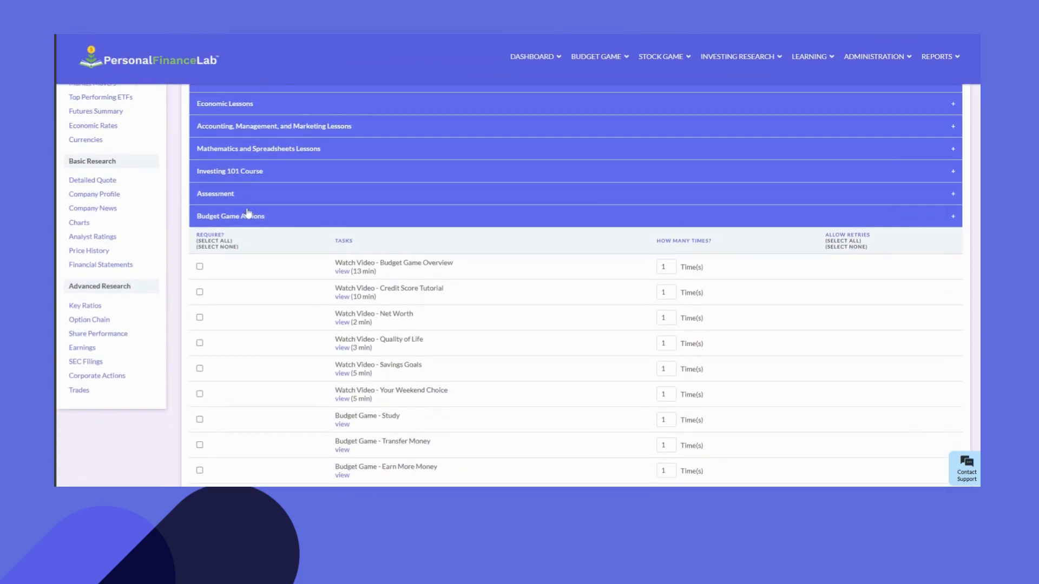
scroll(278, 326, down, 2)
scroll(278, 327, down, 3)
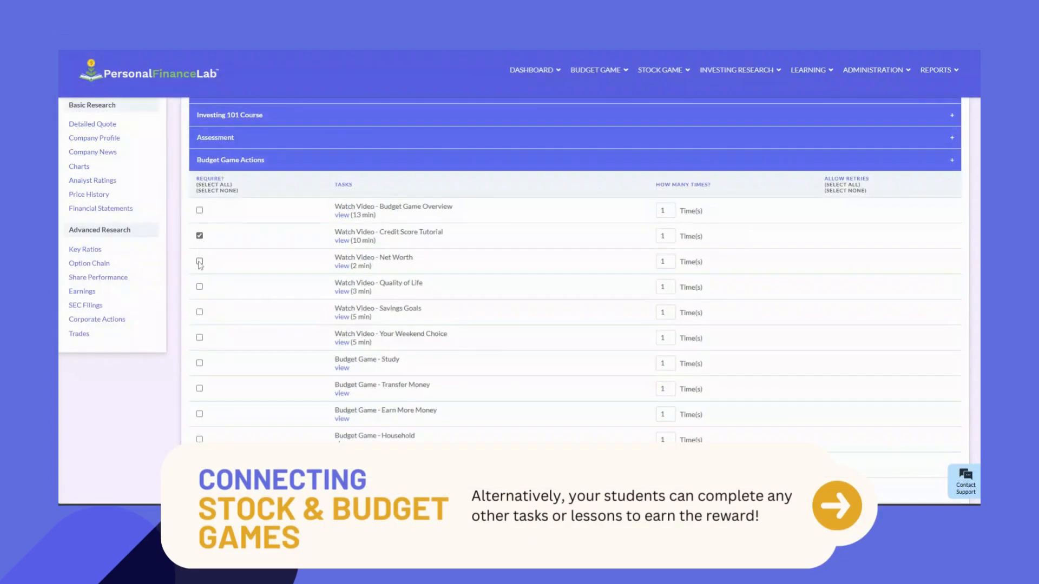
click(200, 287)
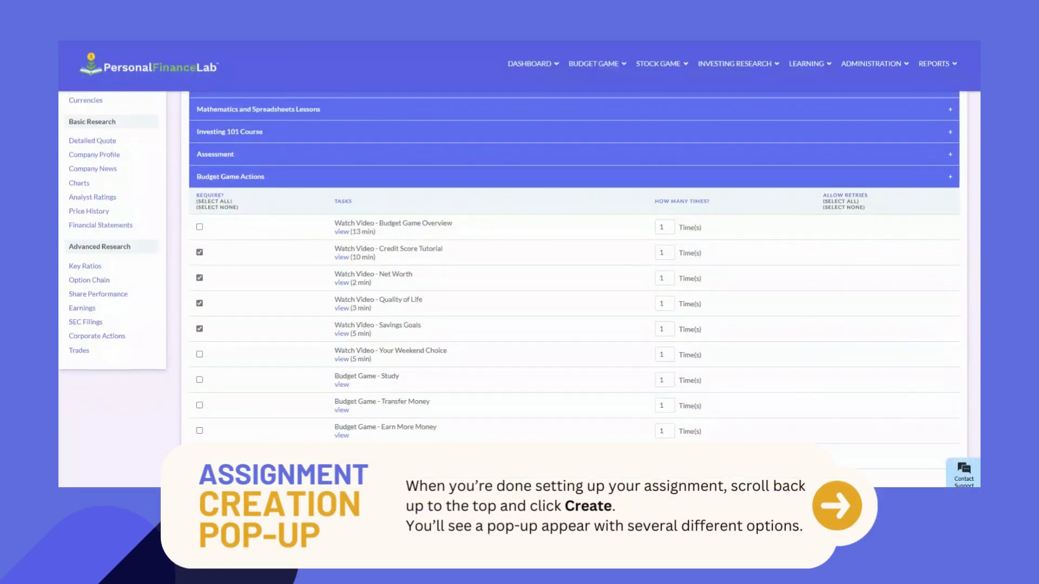
Create the Budget Game assignment with the configured reward and required tasks
scroll(510, 290, up, 5)
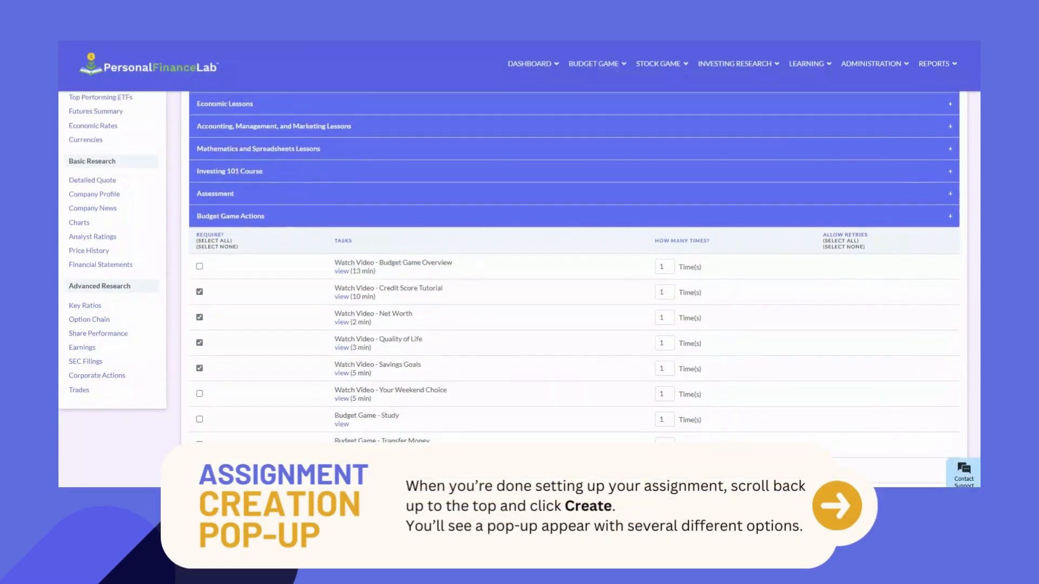
scroll(510, 290, up, 2)
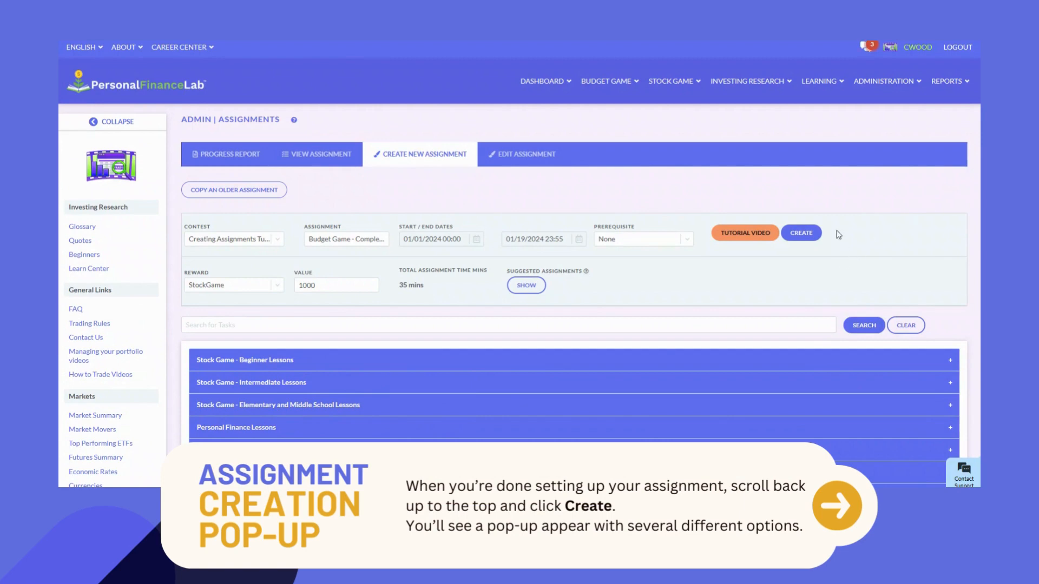
click(803, 237)
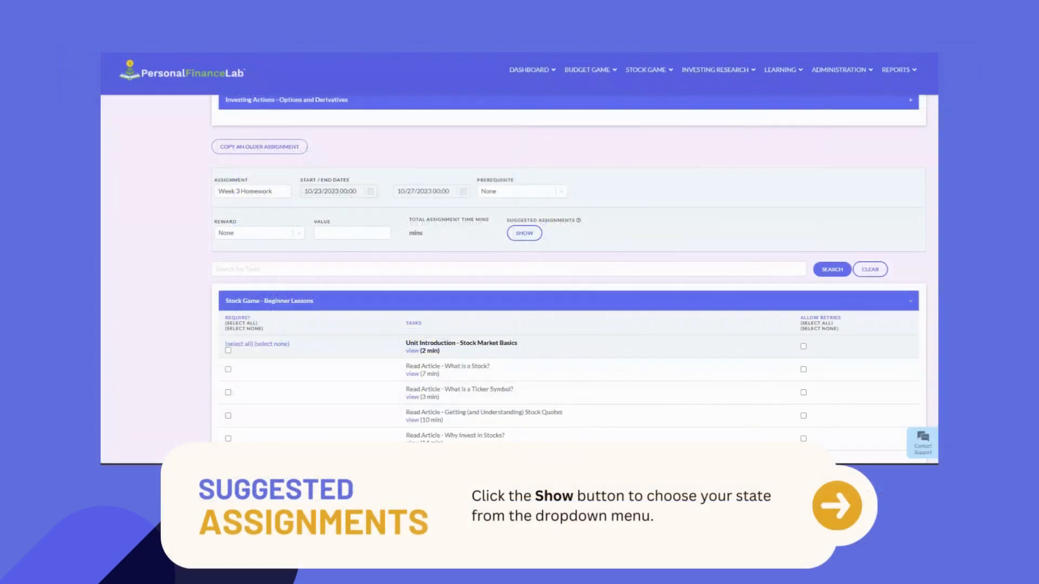
Show the suggested assignments for Week 3 Homework and choose Alabama, Personal Finance and the Career Preparedness unit
click(523, 235)
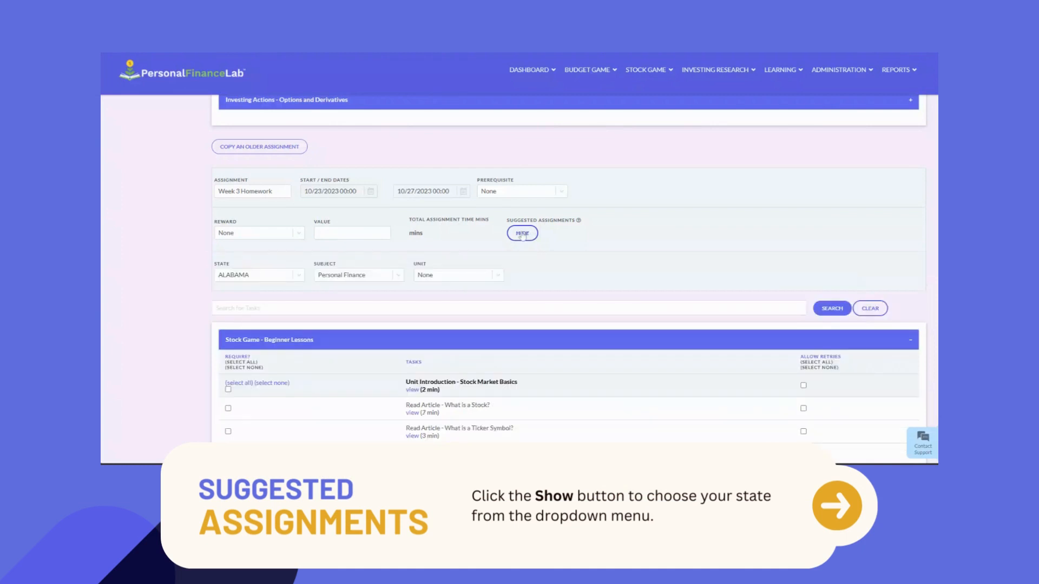
click(296, 277)
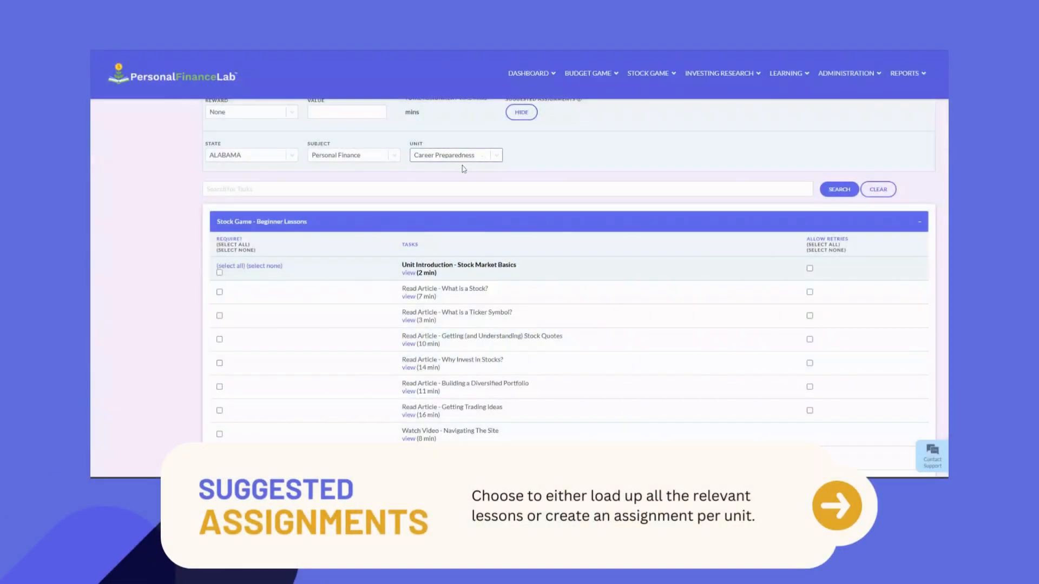
click(449, 177)
click(497, 168)
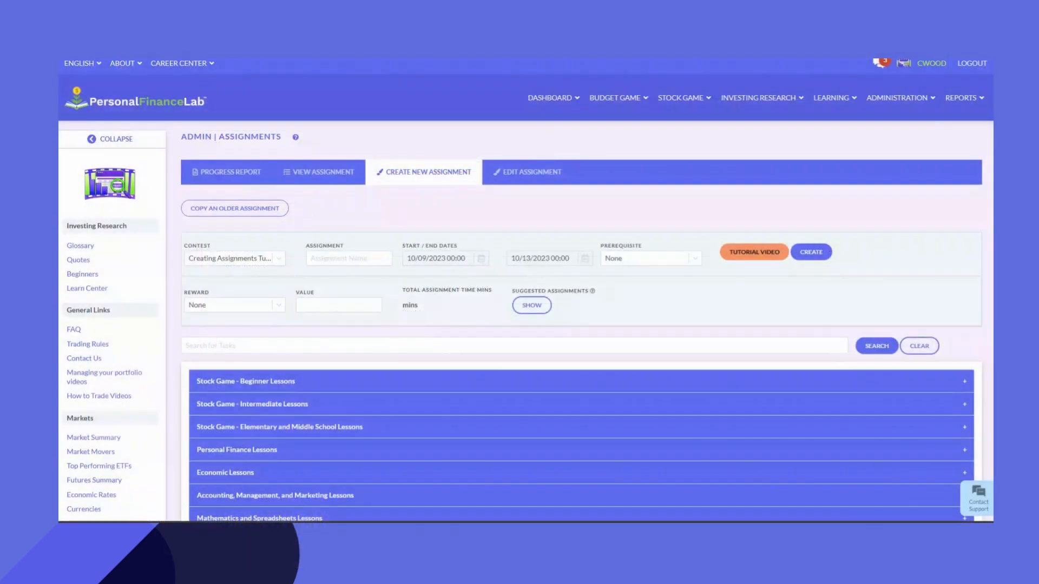
Name the new assignment "Career Preparedness"
click(349, 259)
text(Career Preparedness)
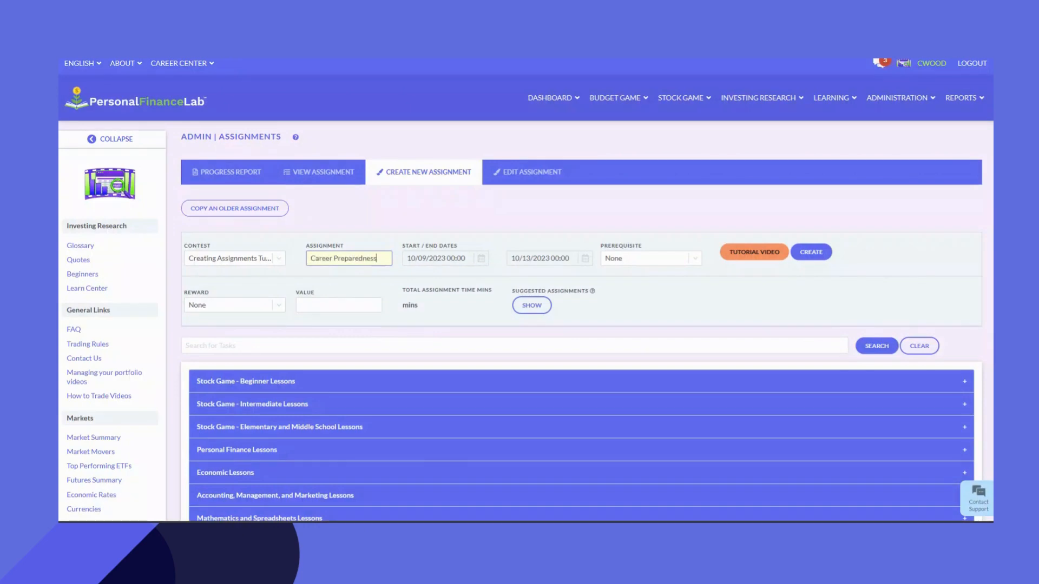
click(393, 231)
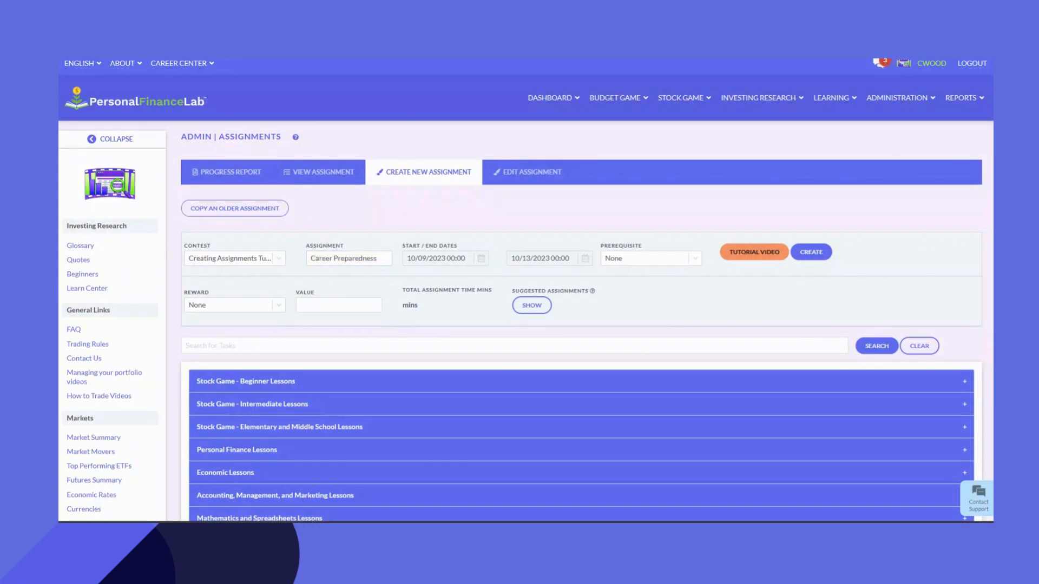
Set the Career Preparedness assignment to run from 10/09/2023 00:00 to 10/13/2023 23:00
click(438, 258)
click(426, 319)
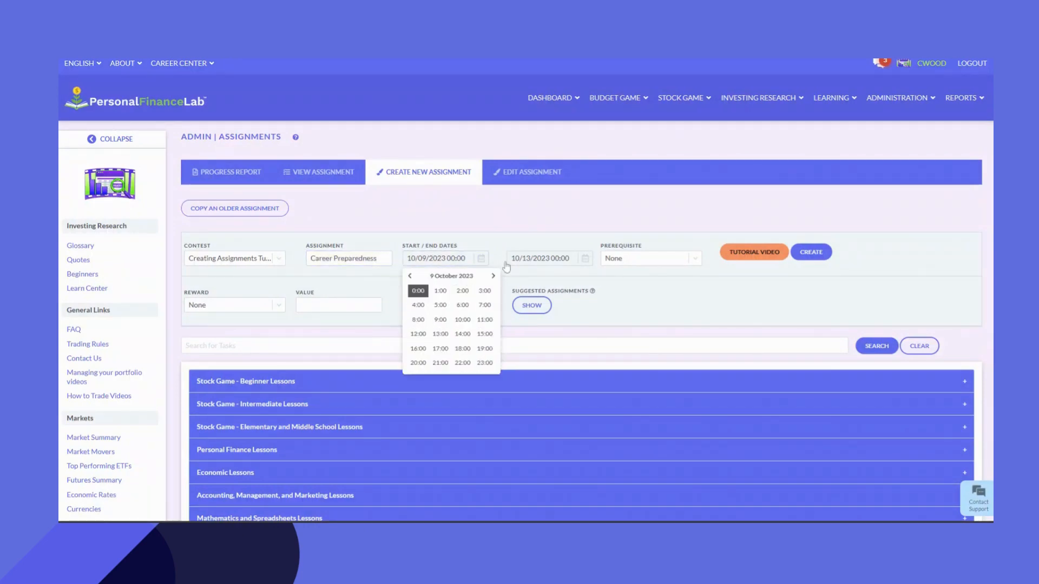
click(558, 232)
click(562, 259)
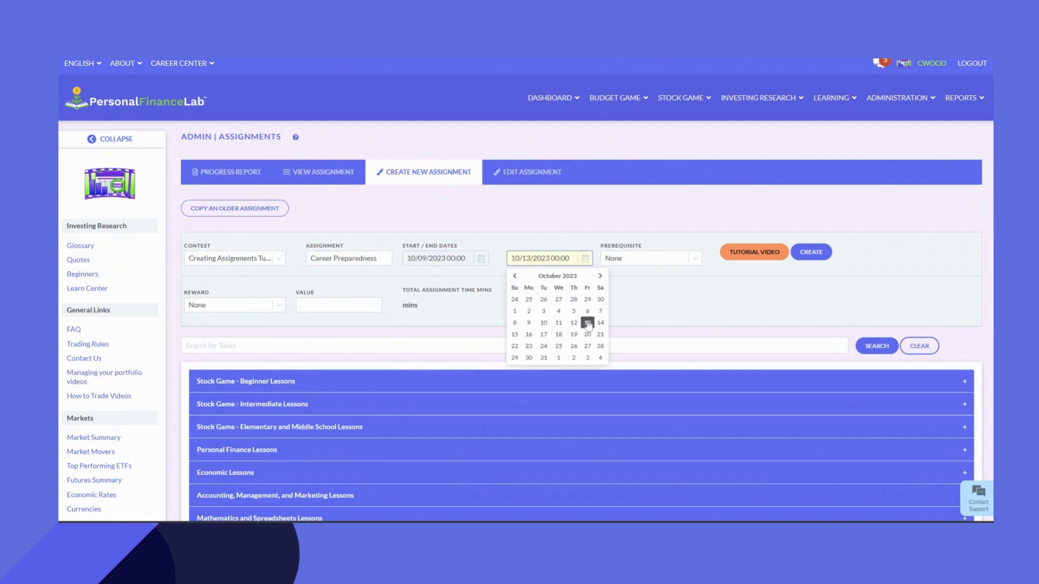
click(587, 323)
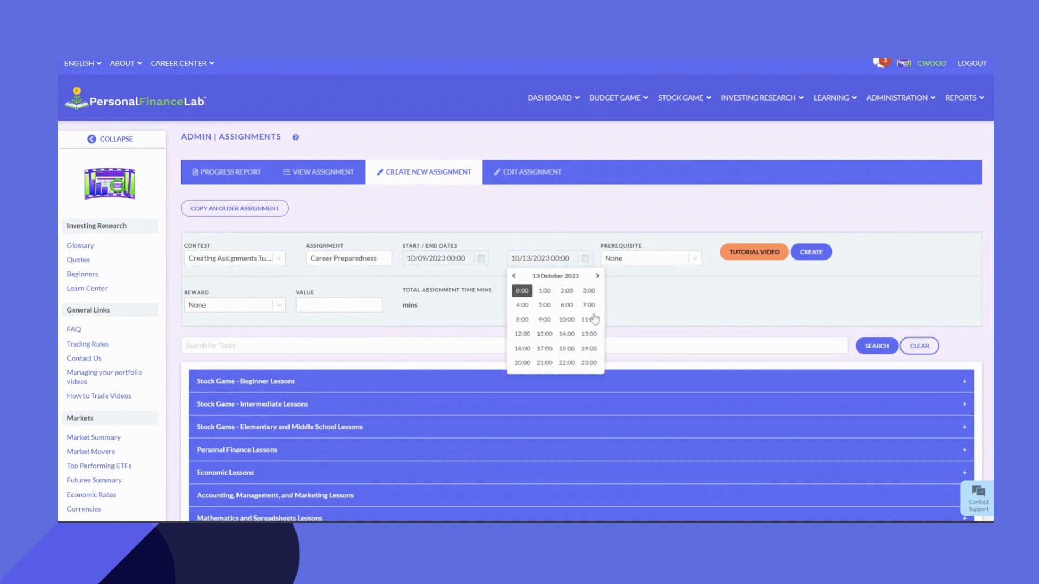
click(588, 363)
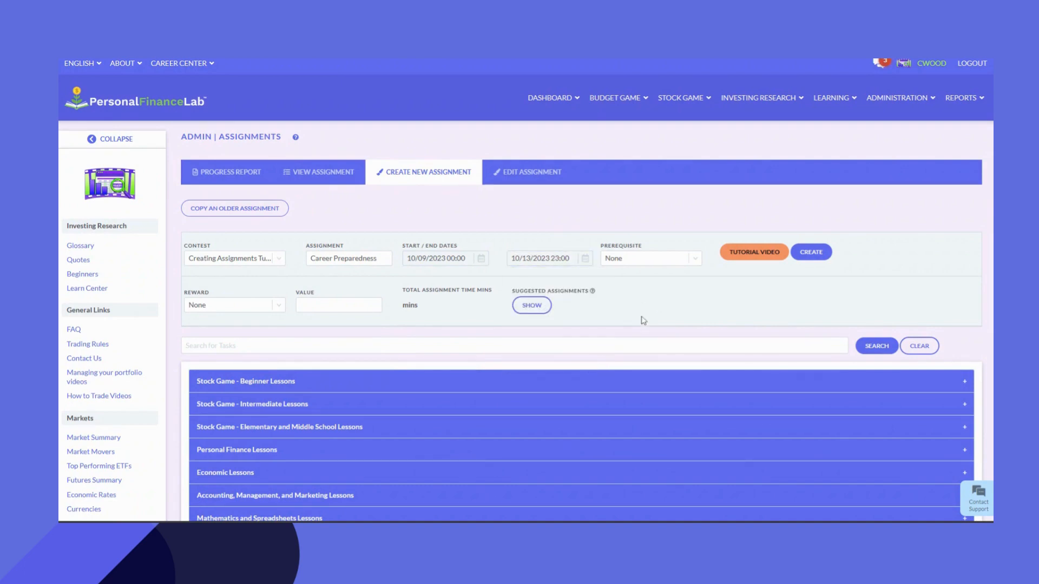
Choose the suggested Career Preparedness unit for Alabama Personal Finance, and add another assignment below the current one
click(533, 306)
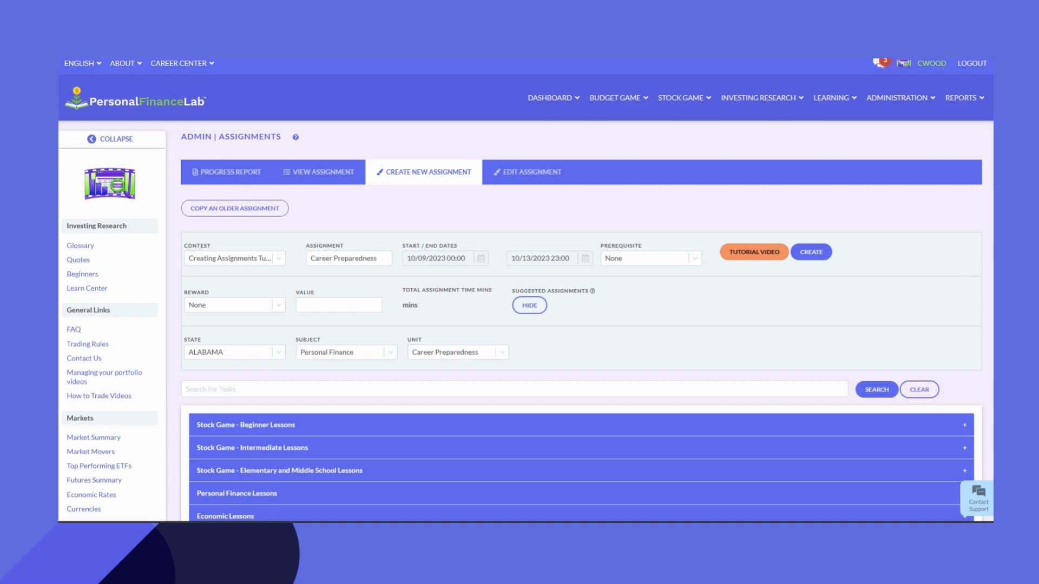
scroll(525, 290, down, 8)
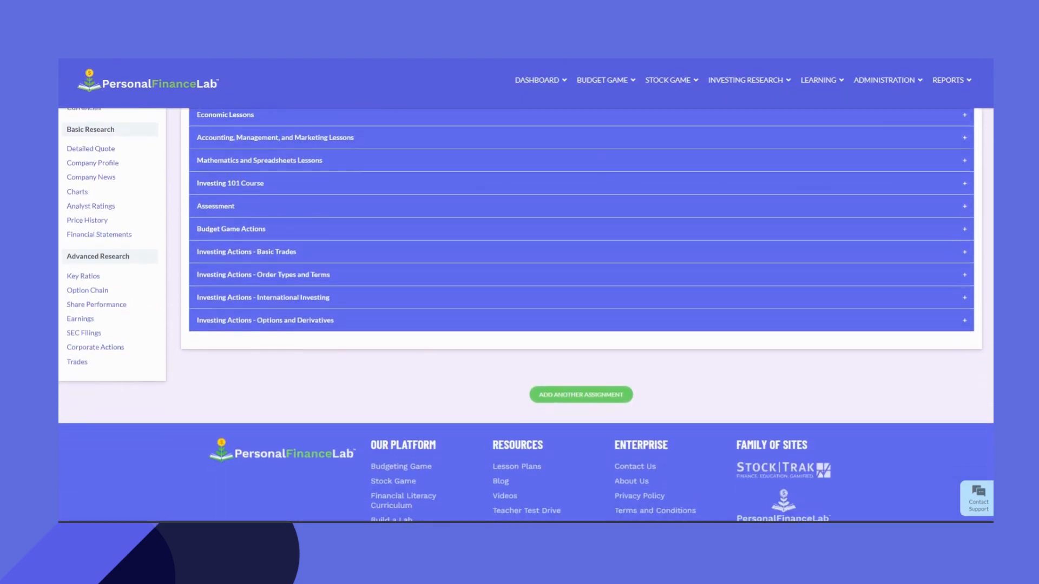
scroll(525, 315, down, 1)
click(615, 357)
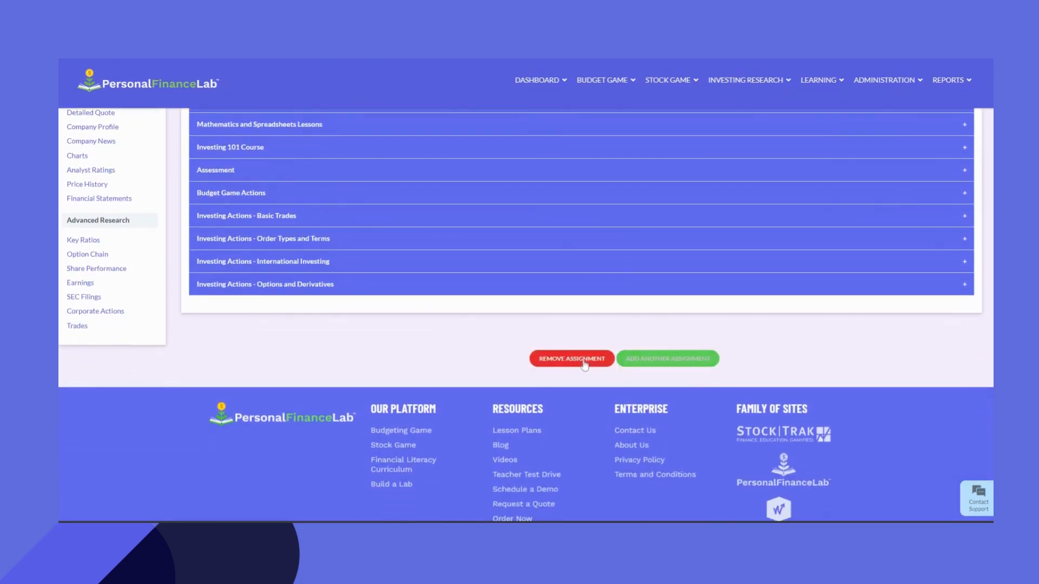
Set up the new assignment as "Civics" from 10/16/2023 00:00 to 10/20/2023 00:00, with a suggested unit for Alabama Personal Finance
scroll(896, 358, down, 2)
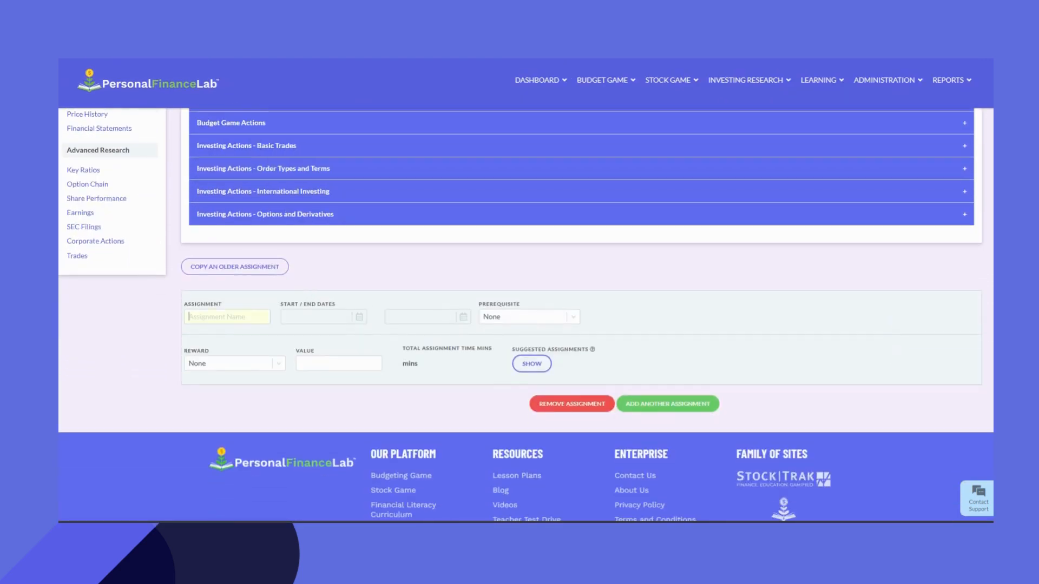
text(Civics)
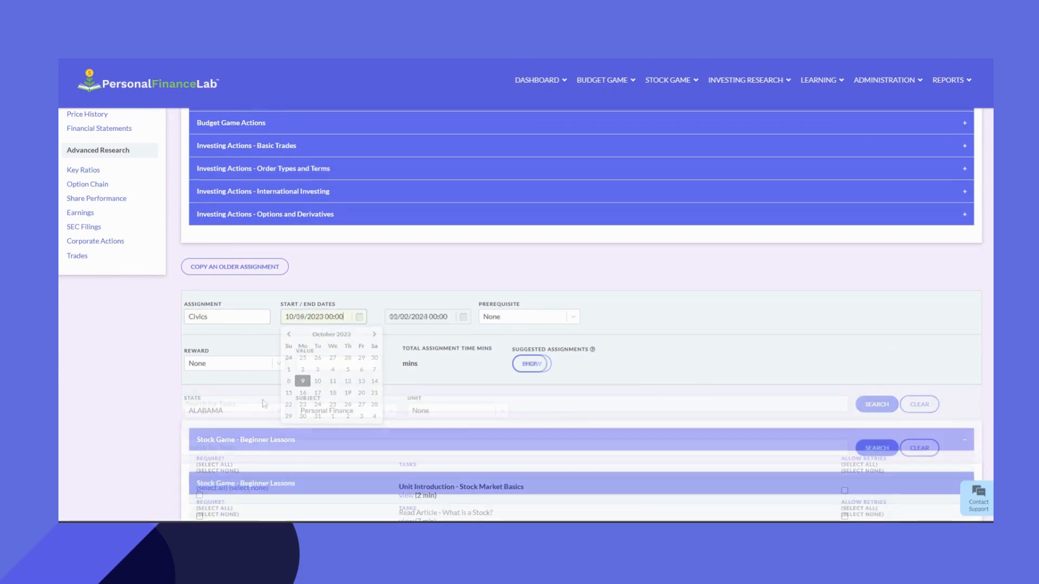
click(457, 412)
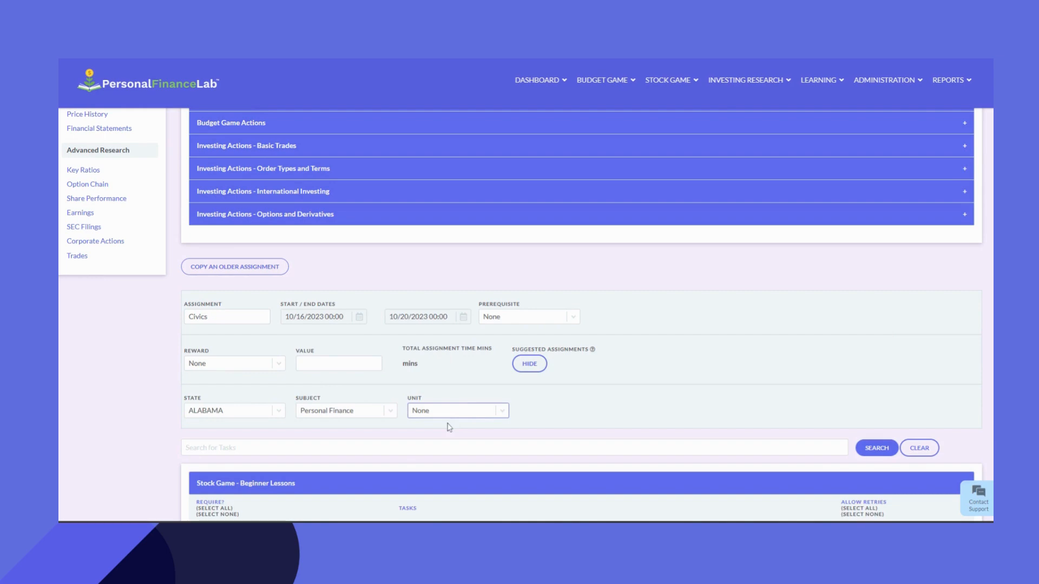
click(434, 454)
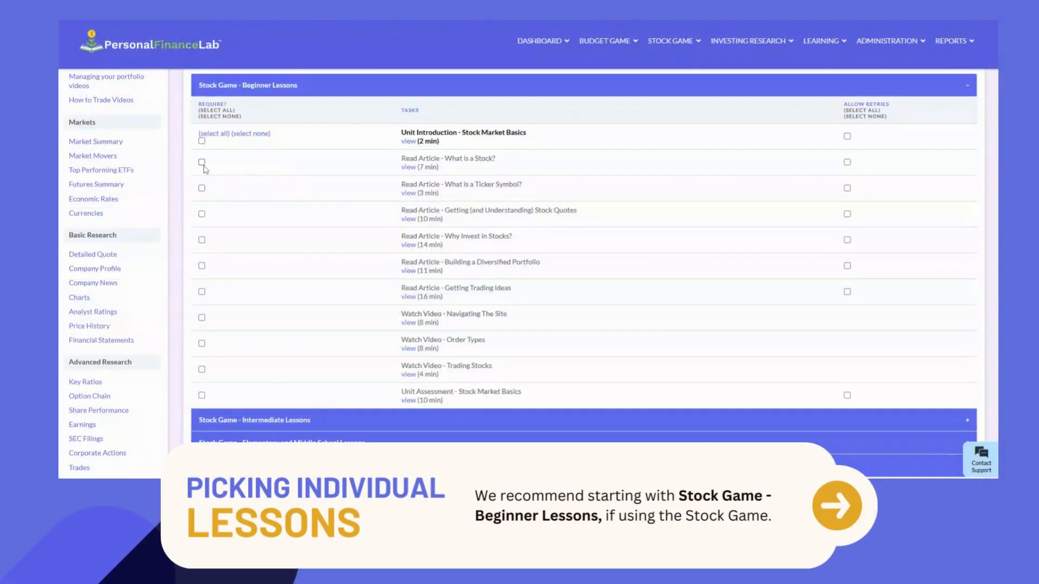
Require all tasks in Stock Game - Beginner Lessons, including the articles What is a Stock? and What is a Ticker Symbol?
click(201, 162)
click(201, 188)
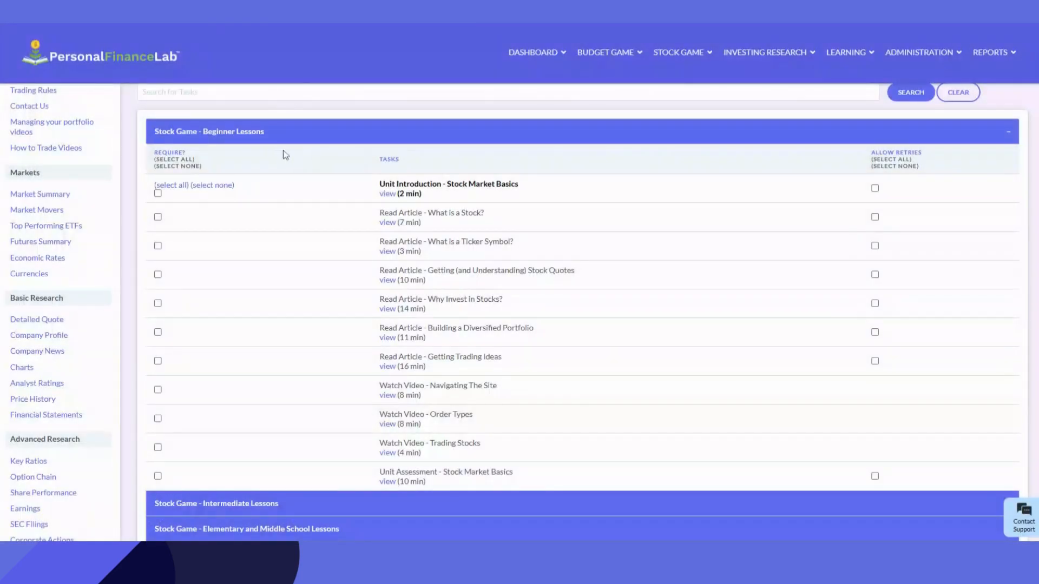
click(172, 160)
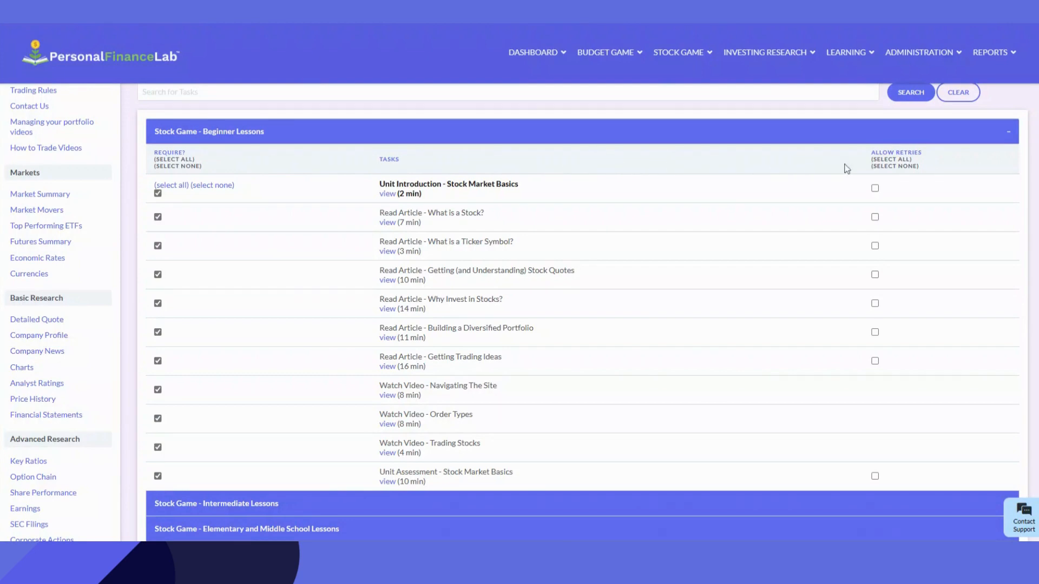
Allow retries only for the What is a Stock? and What is a Ticker Symbol? articles in the beginner lessons
click(880, 160)
click(885, 167)
click(875, 218)
drag(397, 222, 425, 226)
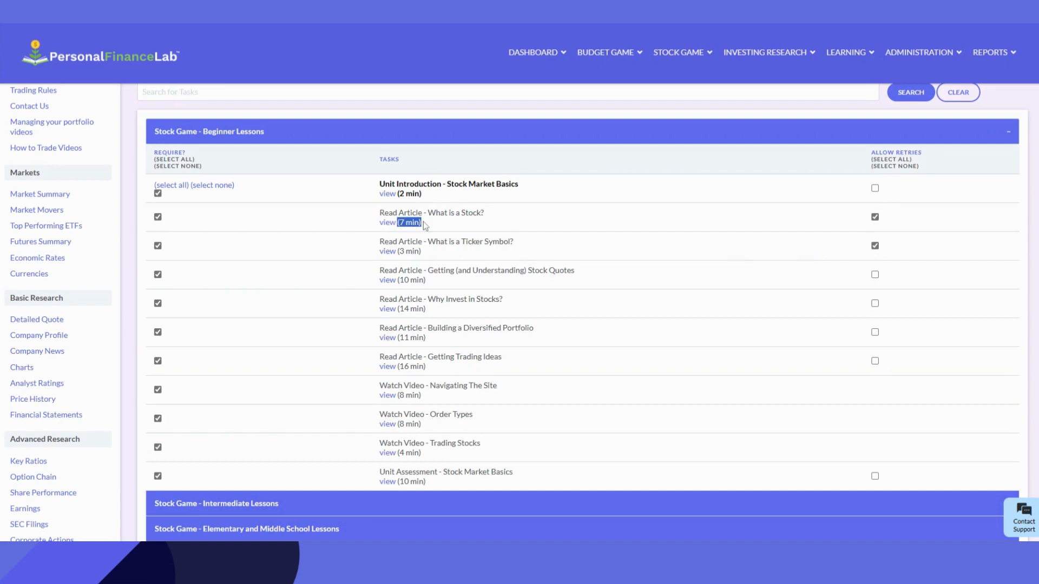
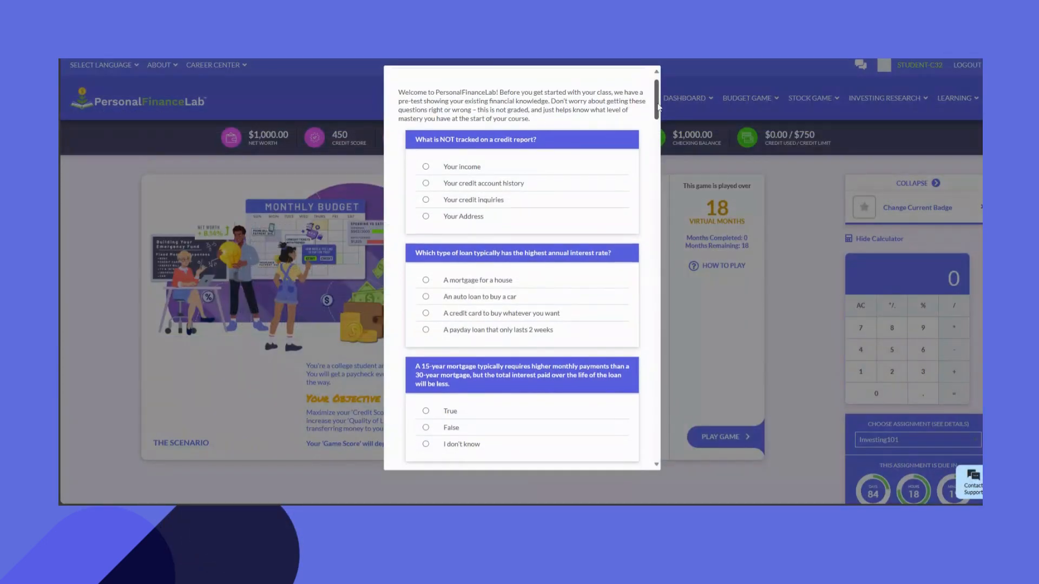
Read through the financial knowledge pre-test questions shown to students and view the Final Assessment task
scroll(658, 106, down, 1)
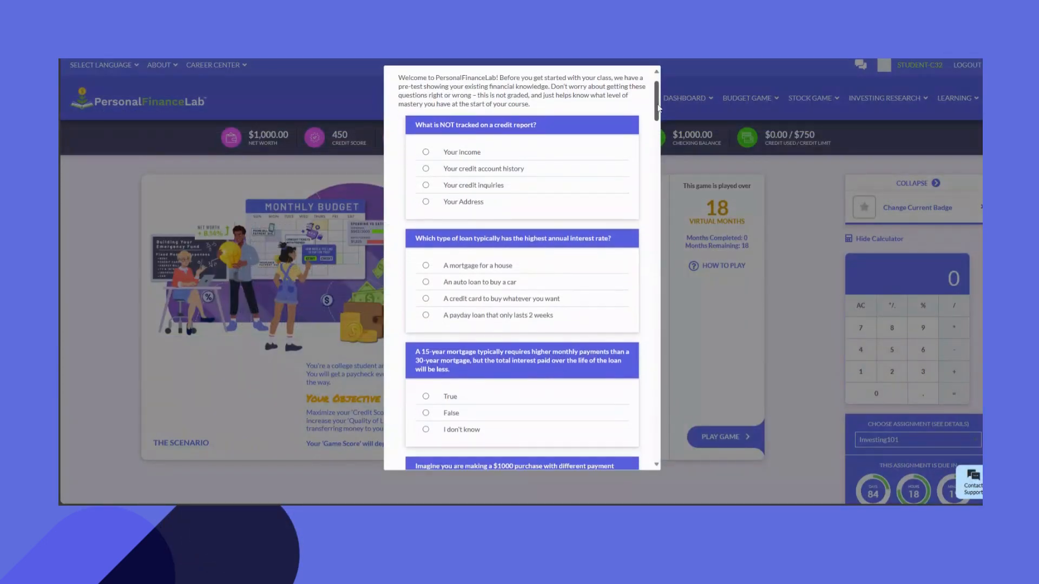
scroll(658, 108, down, 1)
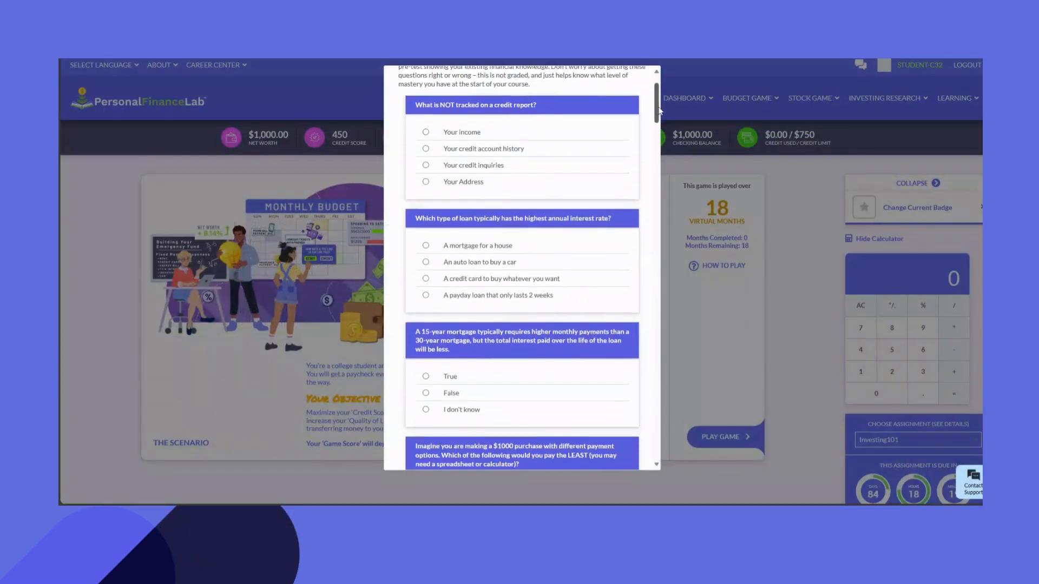
scroll(659, 111, down, 2)
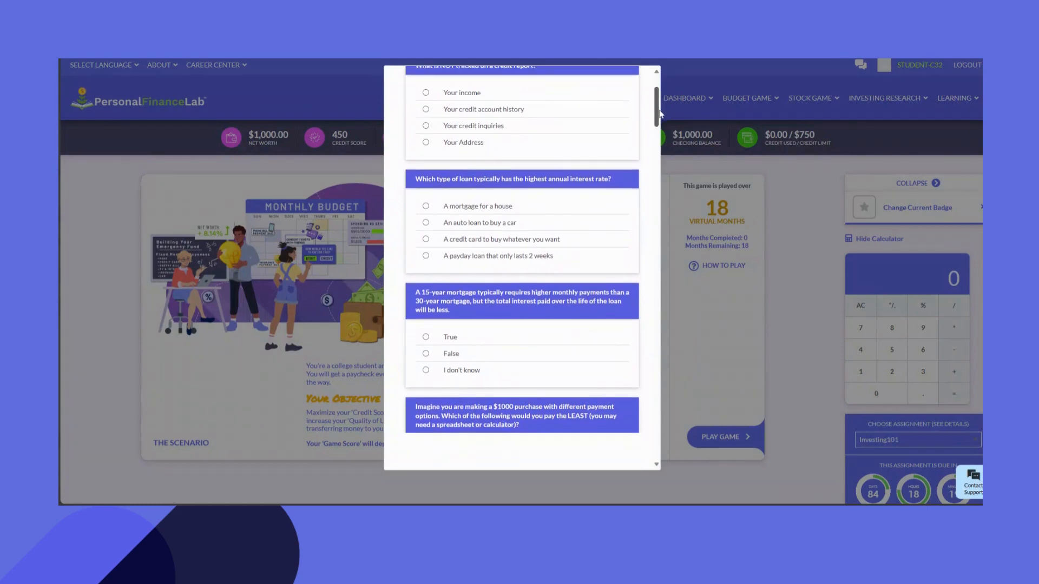
scroll(659, 111, down, 3)
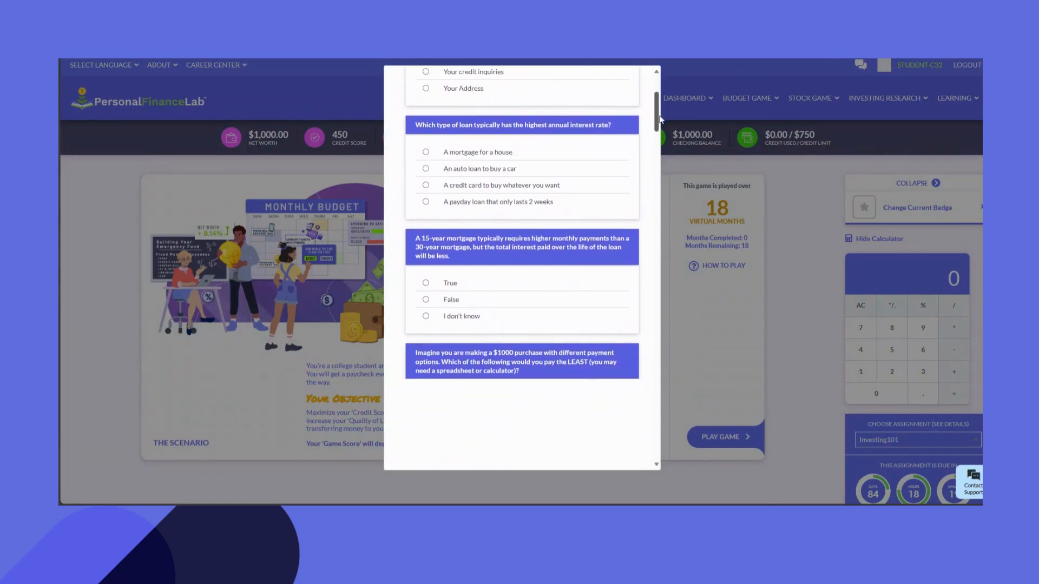
scroll(659, 113, down, 3)
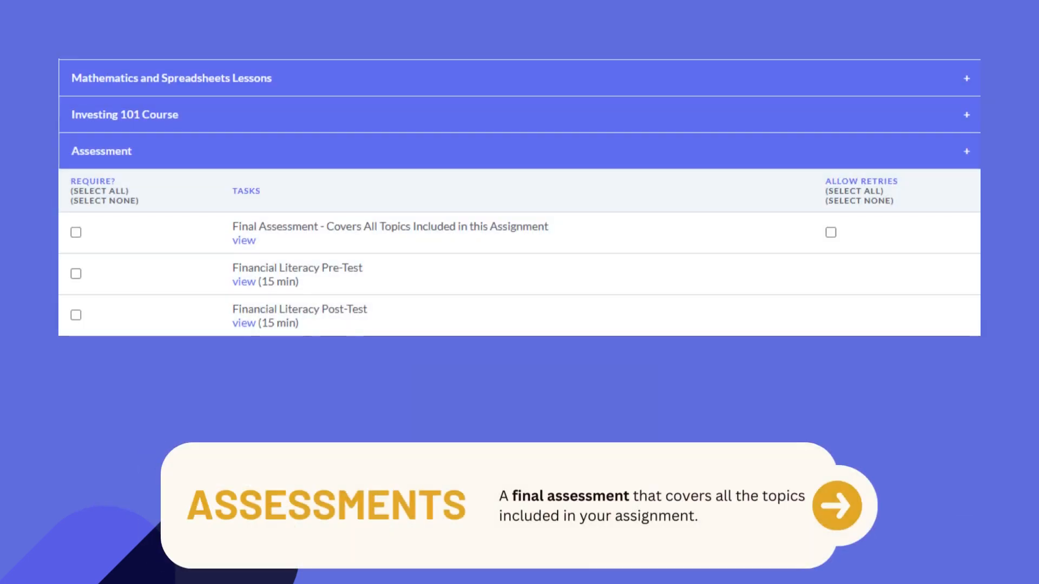
click(244, 239)
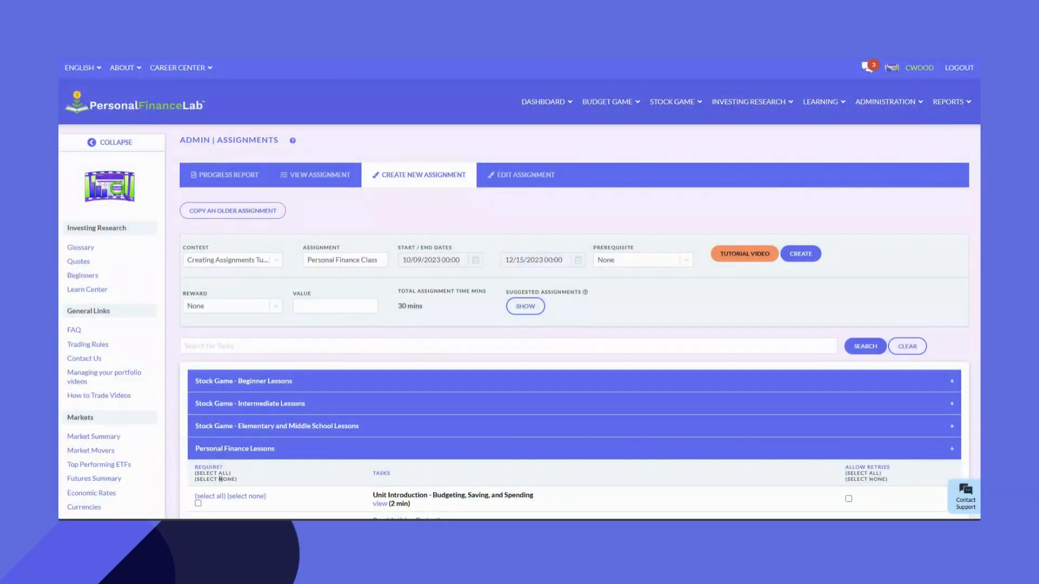
Require all tasks in Personal Finance Lessons for the Personal Finance Class assignment
scroll(701, 335, down, 5)
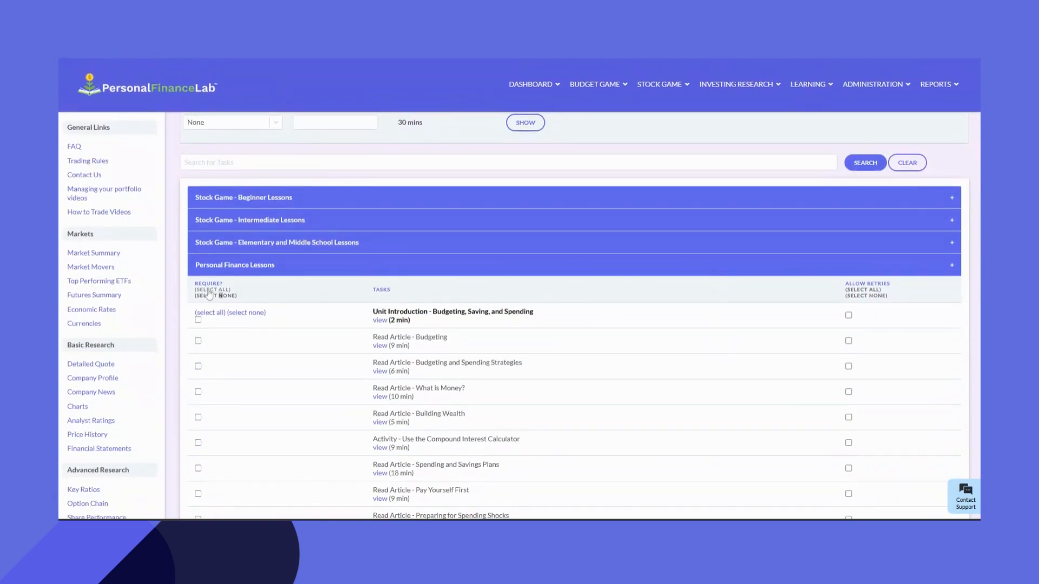
click(208, 291)
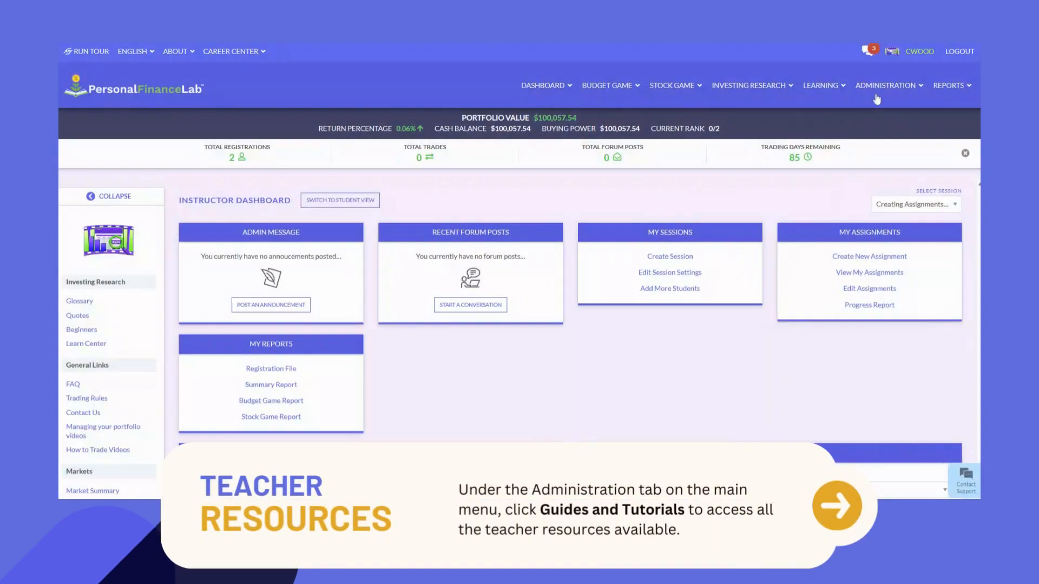
Open the teachers' Guides & Tutorials and look through the how-to guides, course outlines and other teaching resources
mouse_move(877, 86)
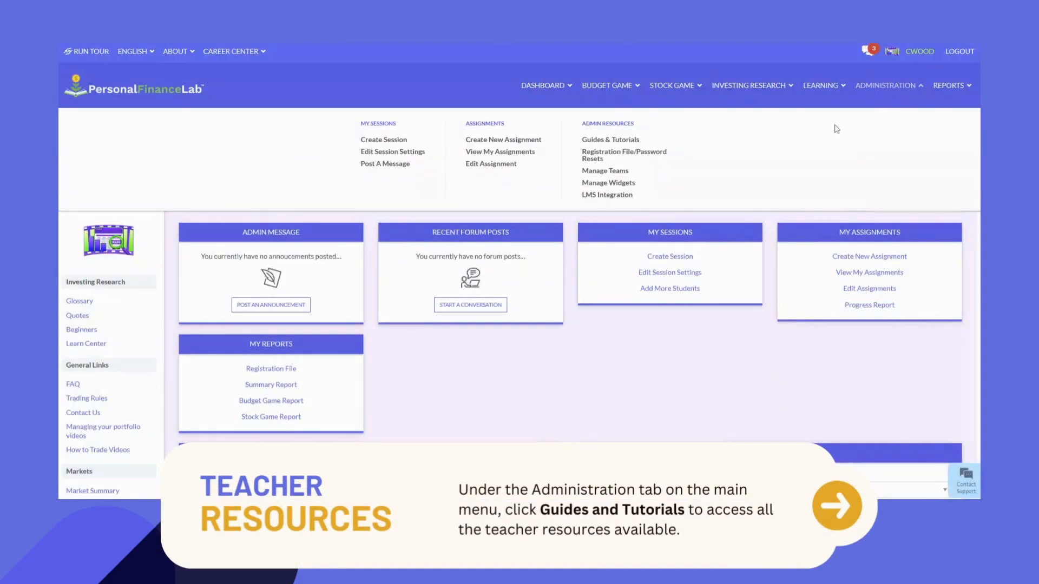
click(623, 142)
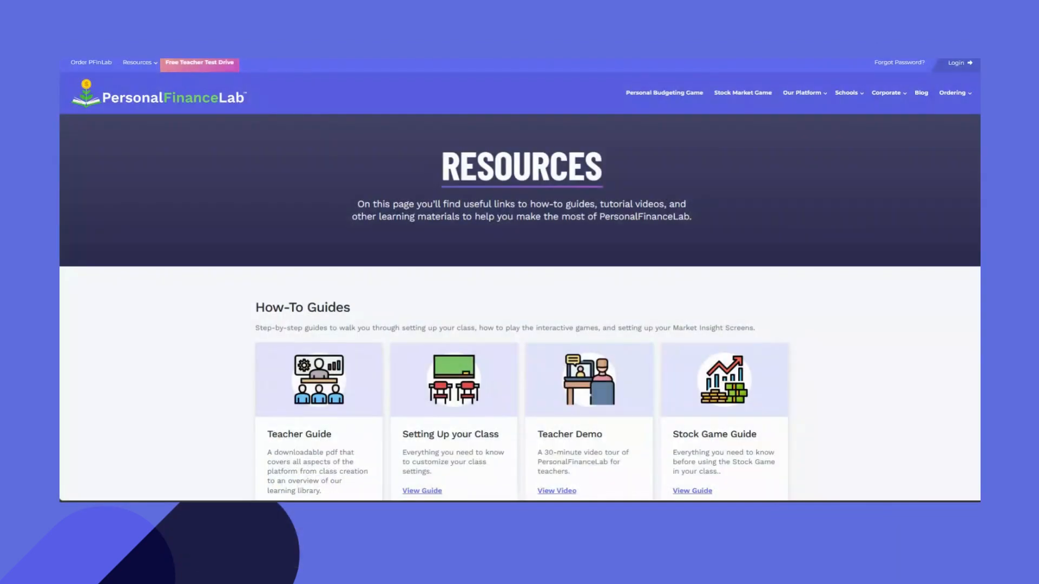
scroll(519, 280, down, 3)
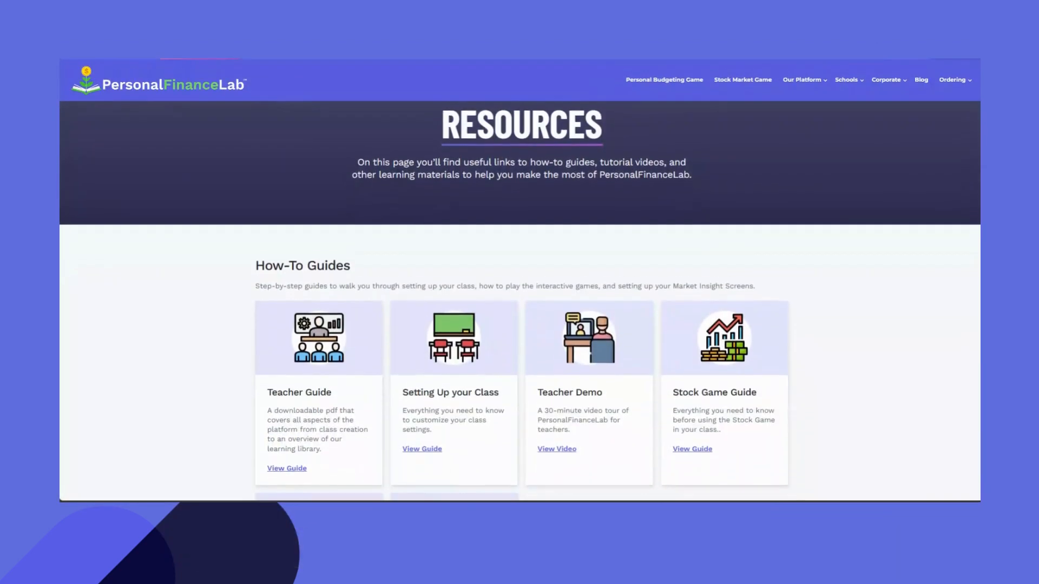
scroll(519, 280, down, 2)
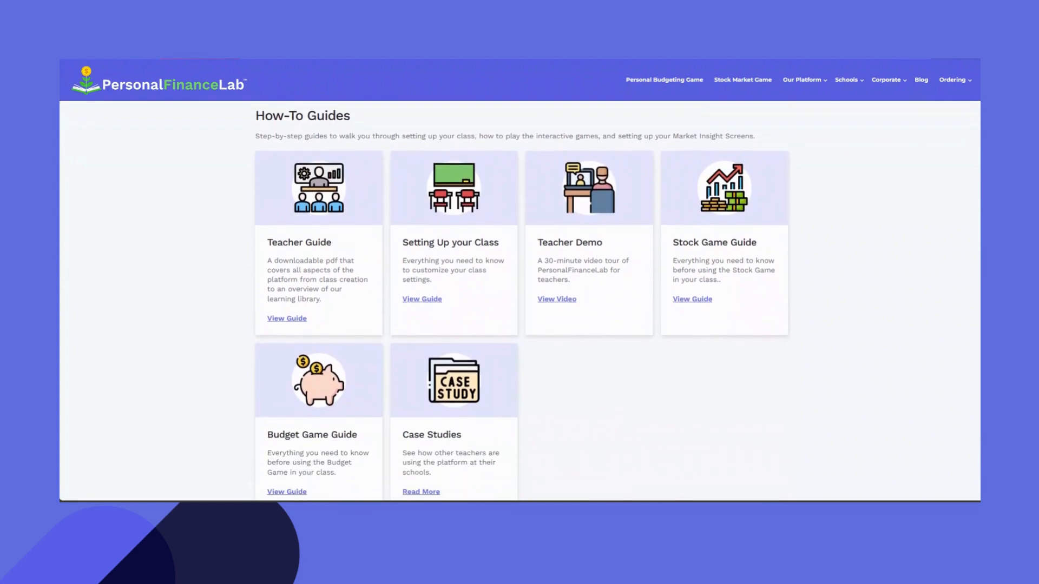
scroll(519, 279, down, 6)
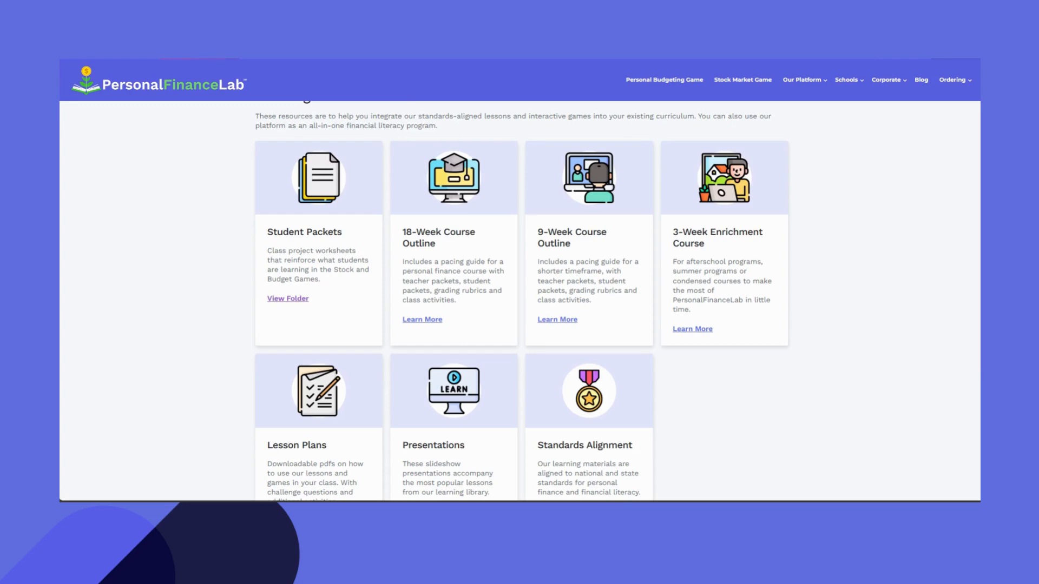
scroll(523, 300, down, 3)
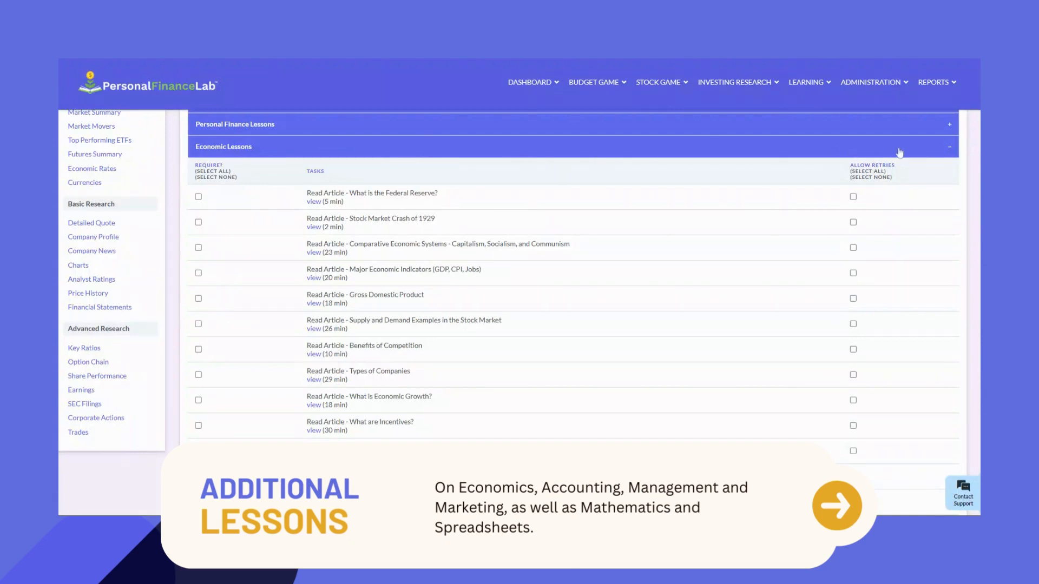
Collapse the economics and accounting lesson sections, and require the Net Worth and Credit Score Tutorial videos and Transfer Money in Budget Game Actions
click(950, 151)
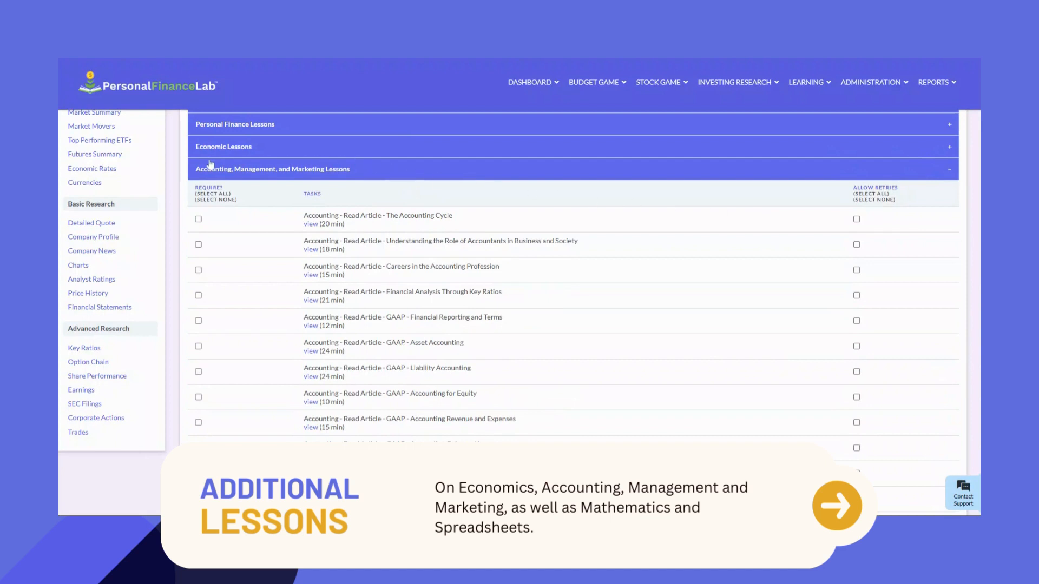
click(950, 170)
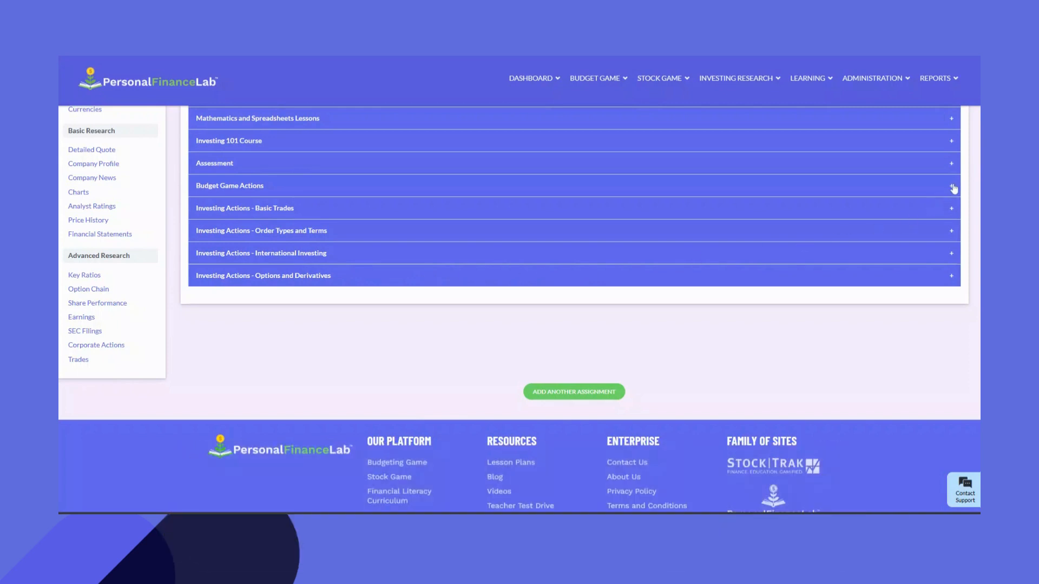
click(951, 186)
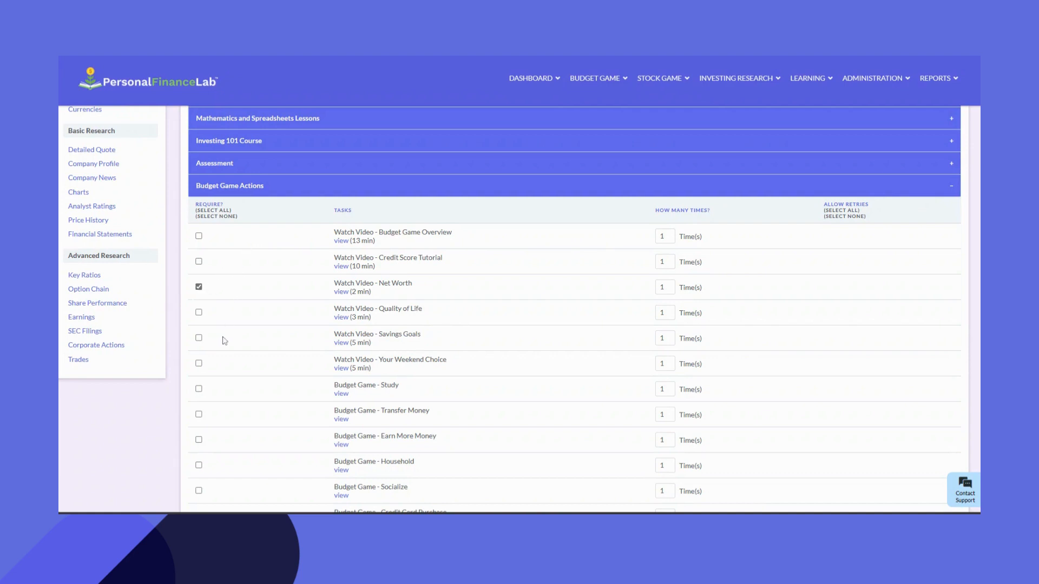
click(199, 261)
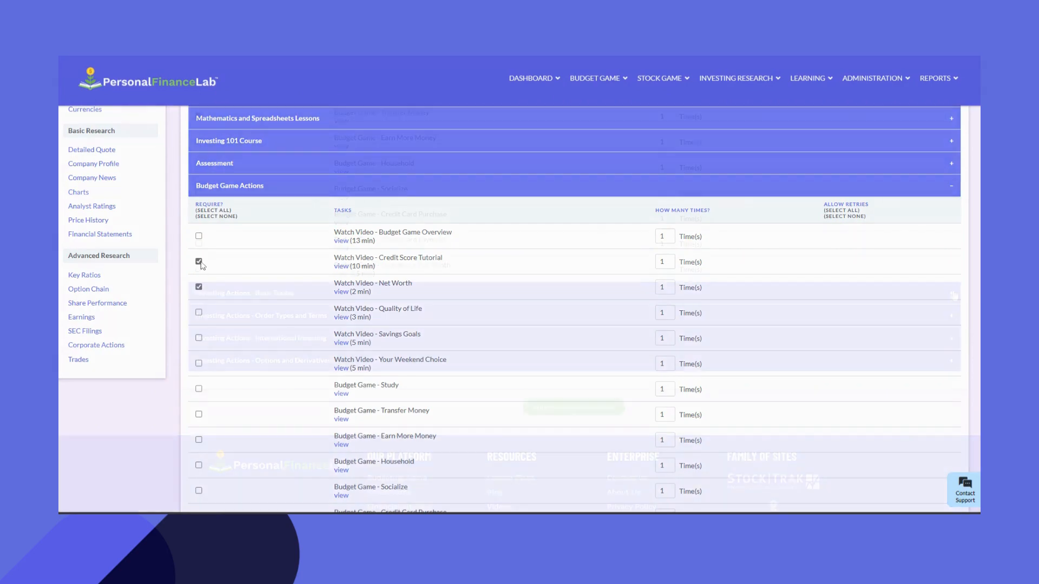
Require buying or selling Stocks/ETFs, Mutual Funds and Treasury Bonds in Investing Actions - Basic Trades
click(952, 294)
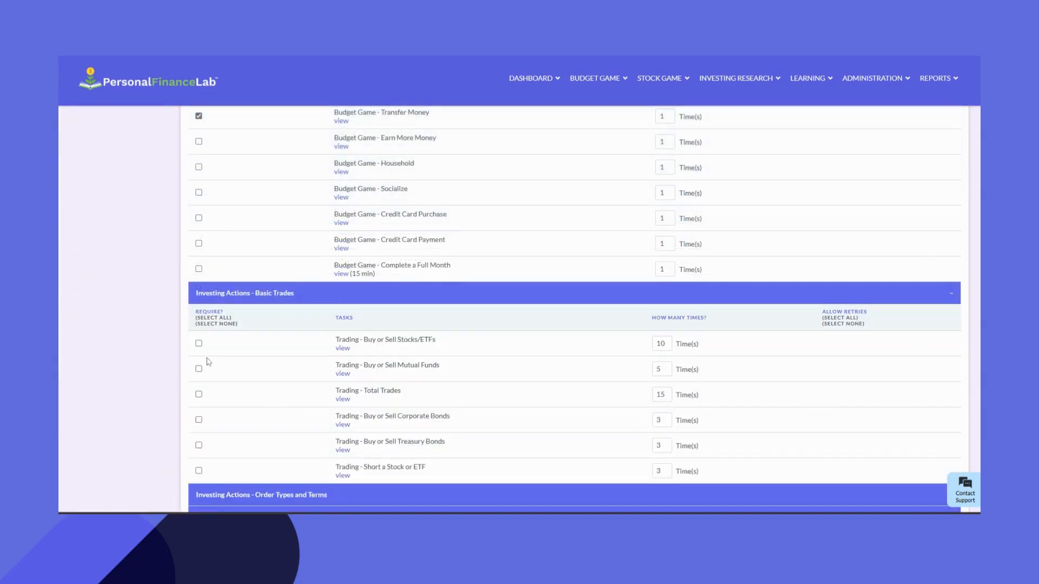
click(198, 344)
click(198, 368)
click(198, 445)
Require Trading - Use a Stop Order 3 times in Investing Actions - Order Types and Terms
scroll(574, 308, down, 3)
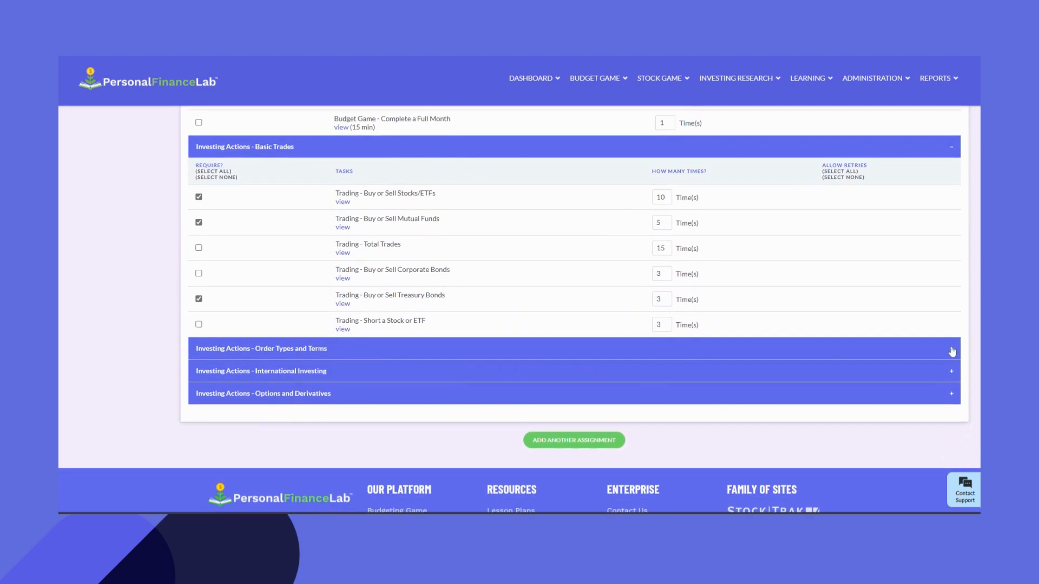
click(952, 352)
scroll(955, 351, down, 1)
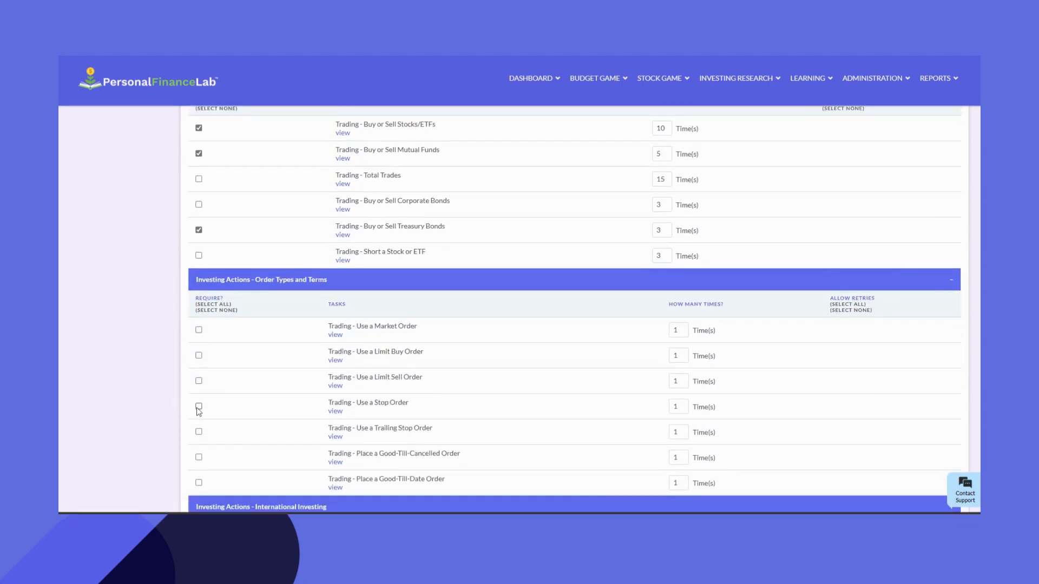
double_click(670, 409)
Require all trading tasks in Investing Actions - International Investing
scroll(575, 309, down, 3)
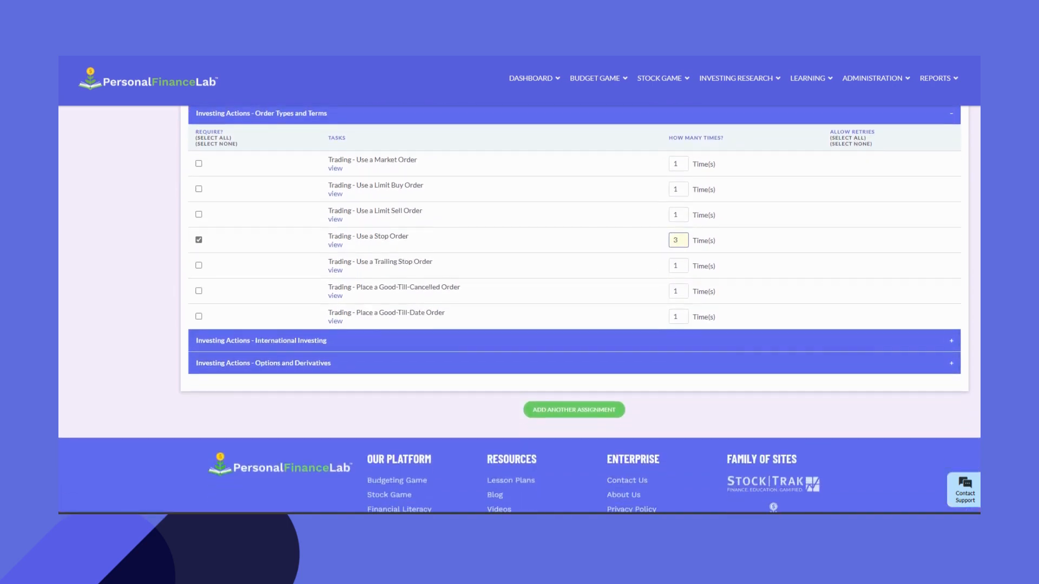
click(951, 341)
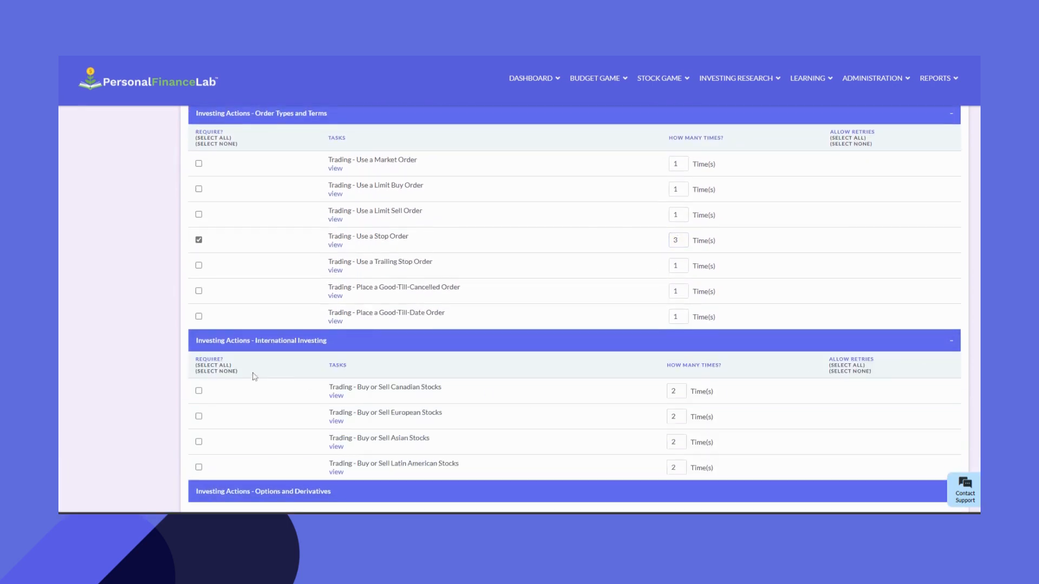
click(211, 366)
Require the What are Options? article and Trading - Buy or Sell an Option in Investing Actions - Options and Derivatives
scroll(575, 309, down, 3)
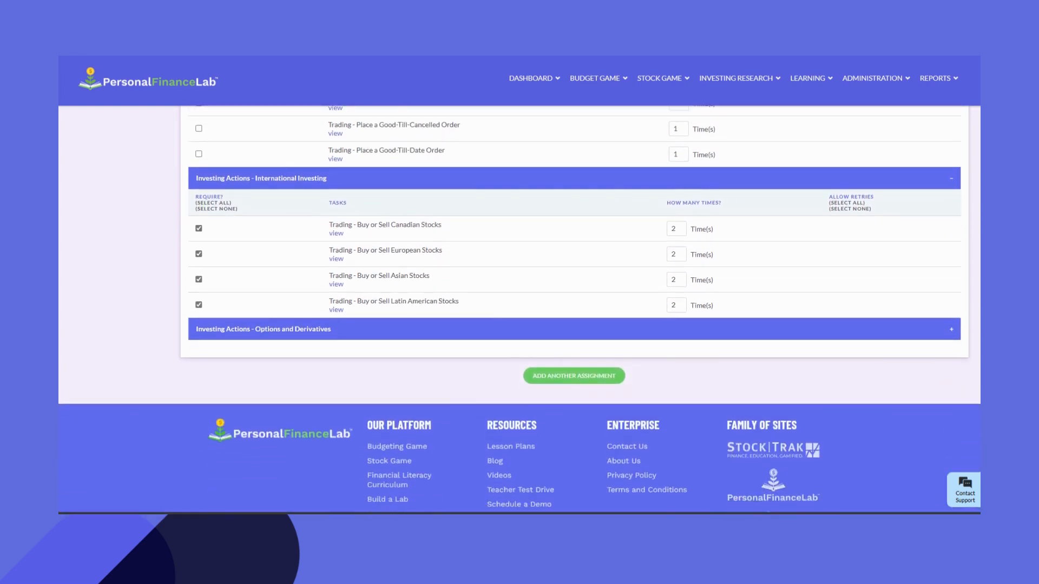
click(952, 330)
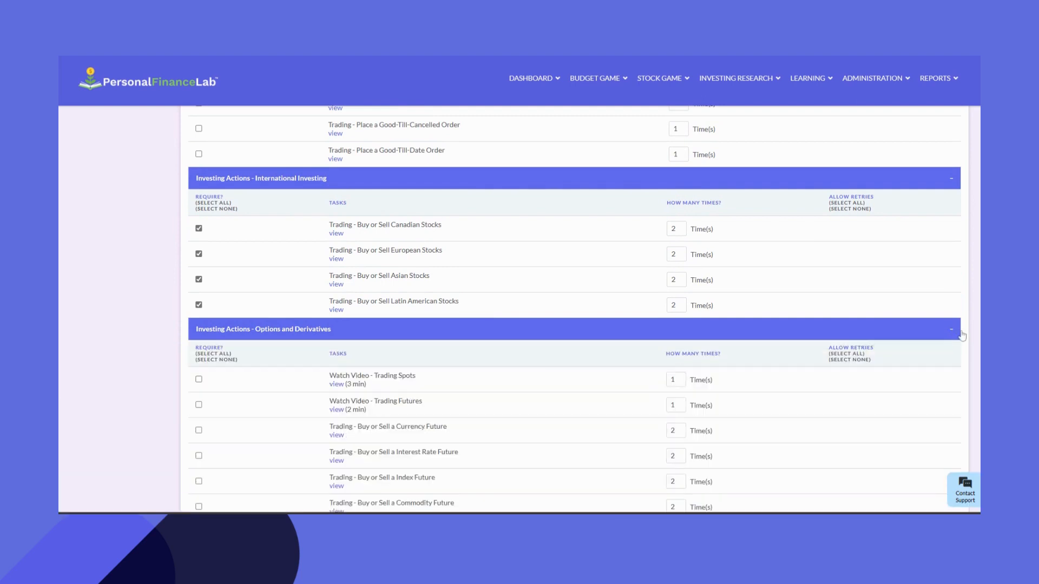
scroll(962, 336, down, 1)
scroll(963, 334, down, 1)
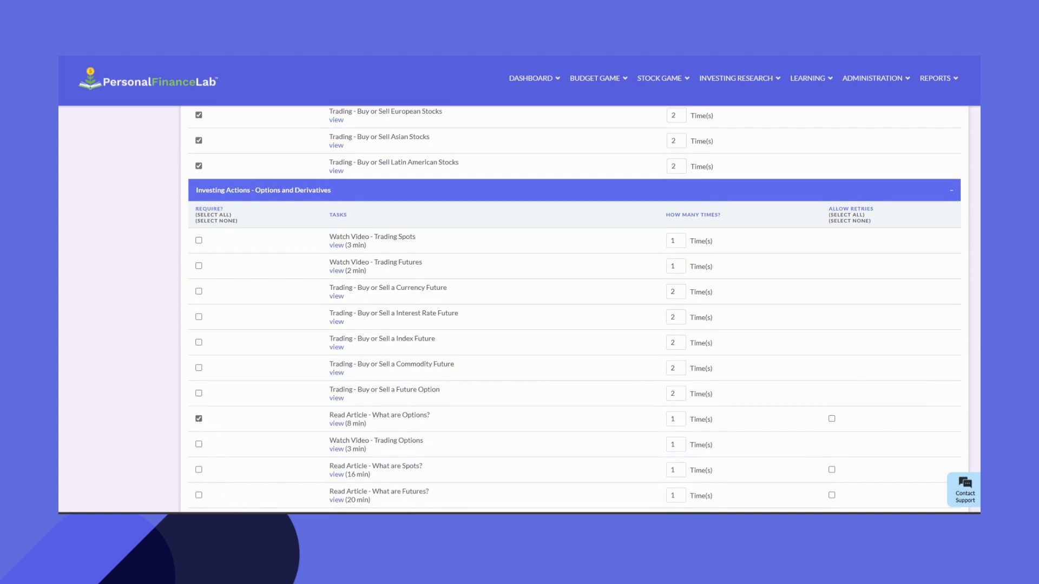
scroll(575, 307, down, 2)
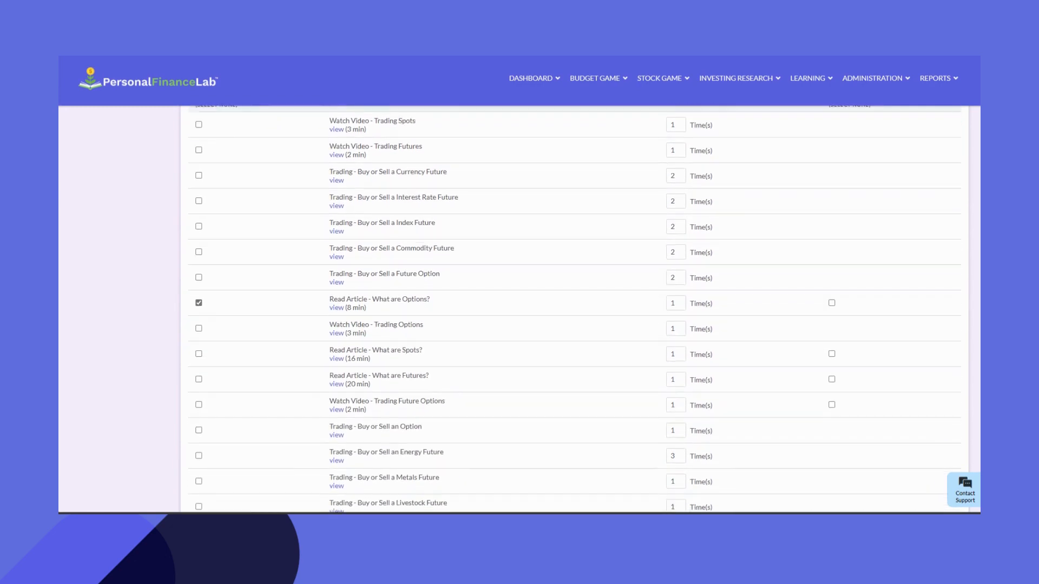
click(198, 430)
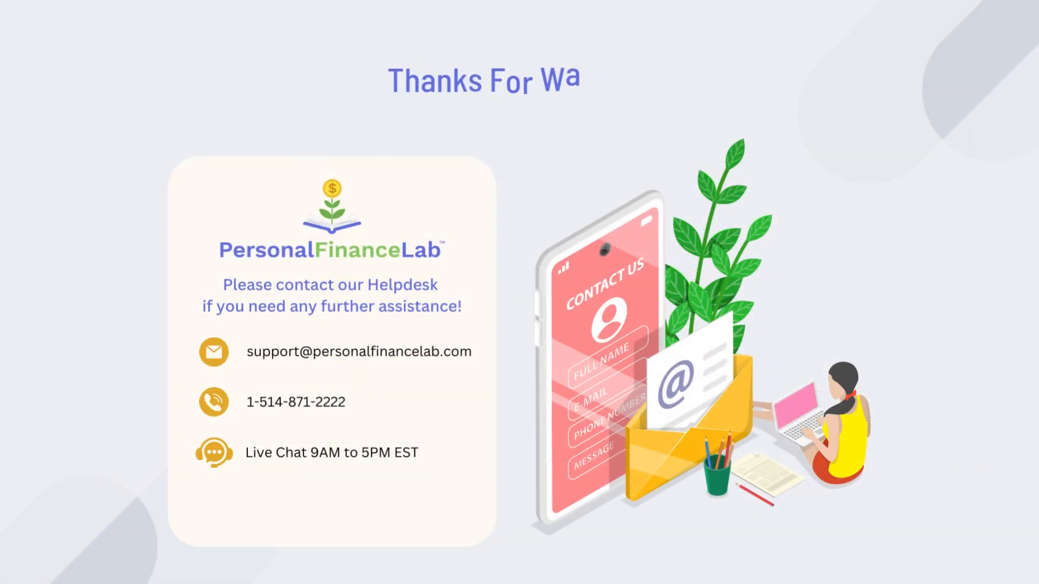